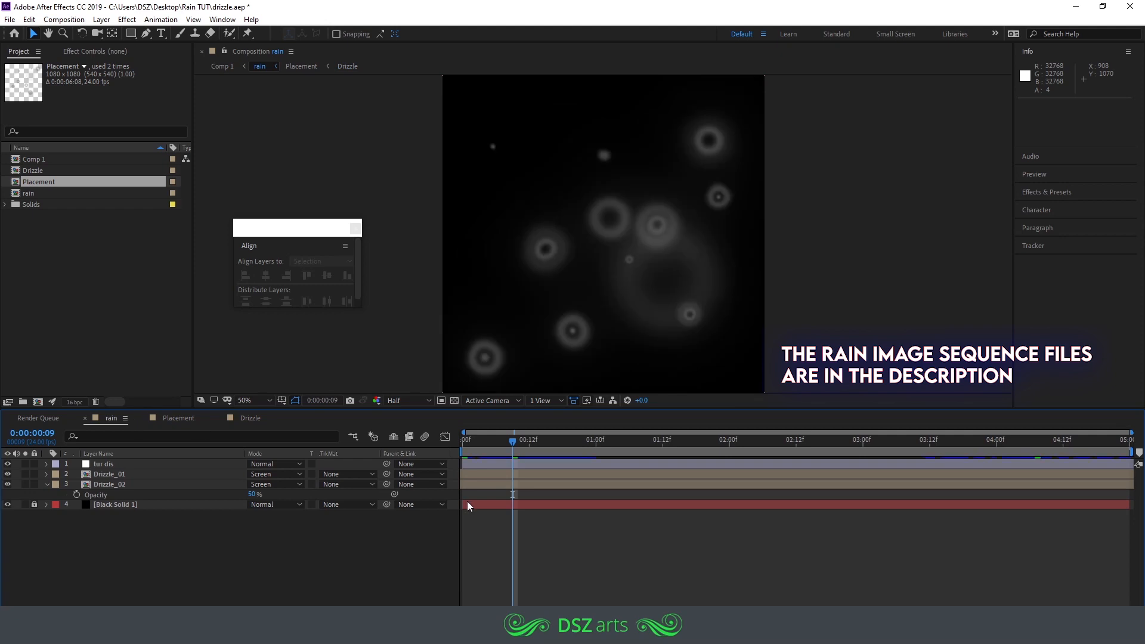
# Scrub the rain composition and examine Shape Layer 1's Stroke Width and Gaussian Blur Blurriness animation in the Drizzle composition.
pyautogui.moveTo(524, 440); pyautogui.dragTo(821, 442)
pyautogui.click(250, 418)
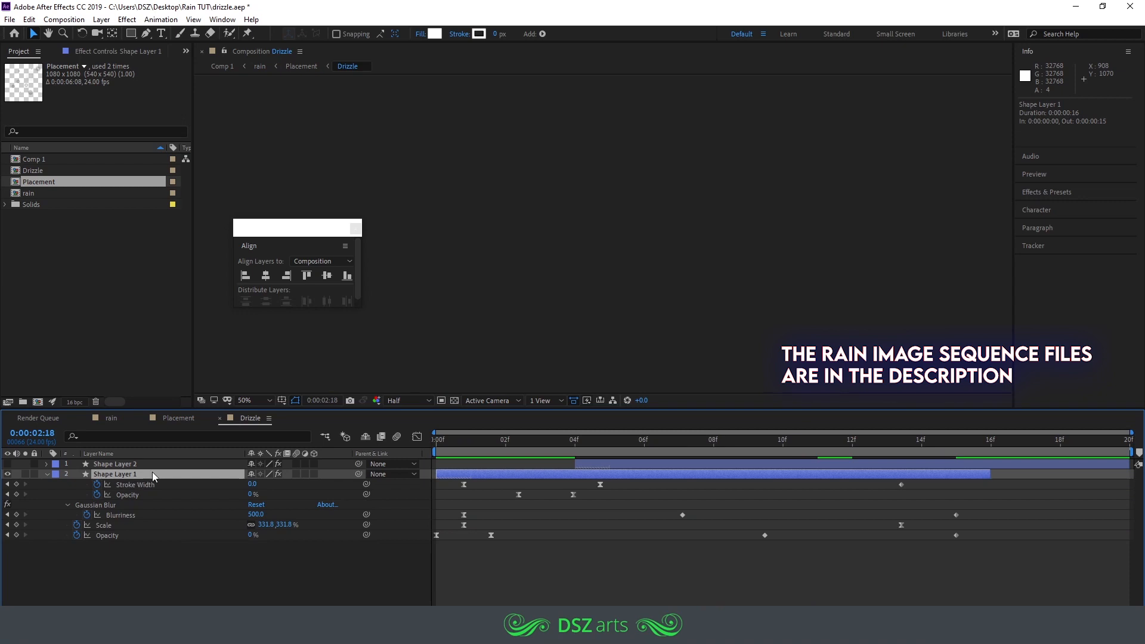
pyautogui.moveTo(450, 442); pyautogui.dragTo(785, 445)
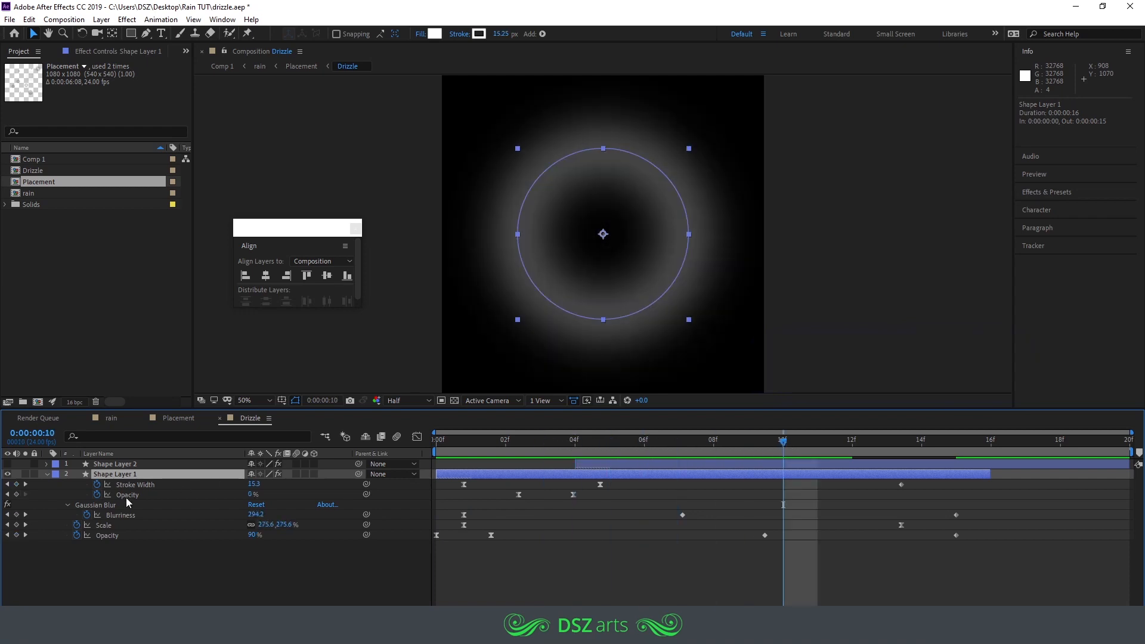
pyautogui.click(148, 486)
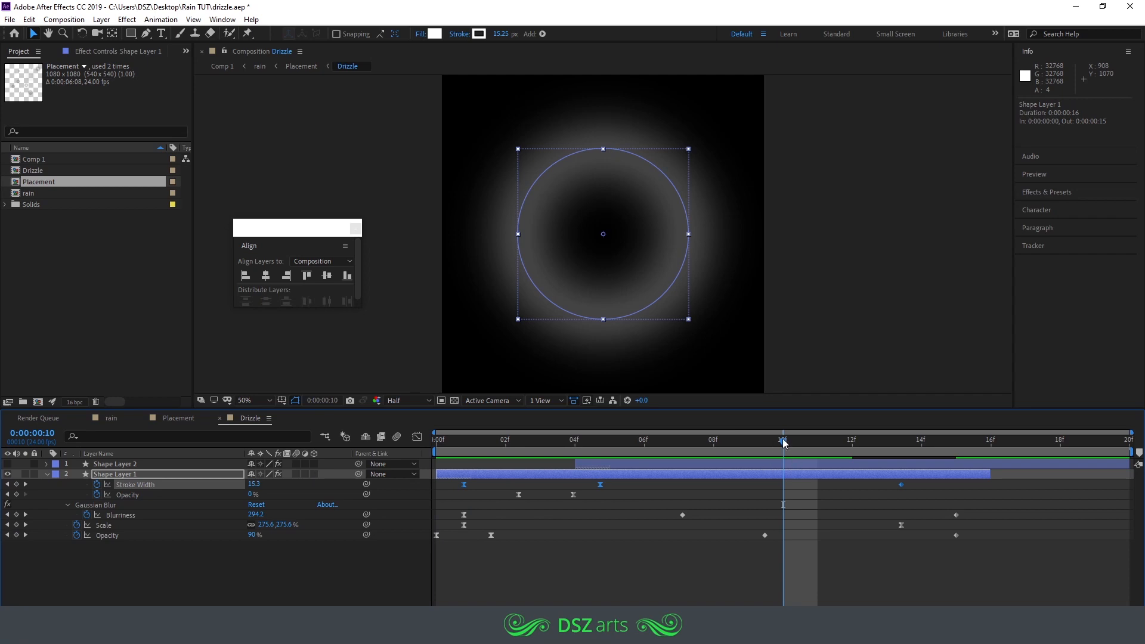
pyautogui.moveTo(800, 439); pyautogui.dragTo(775, 463)
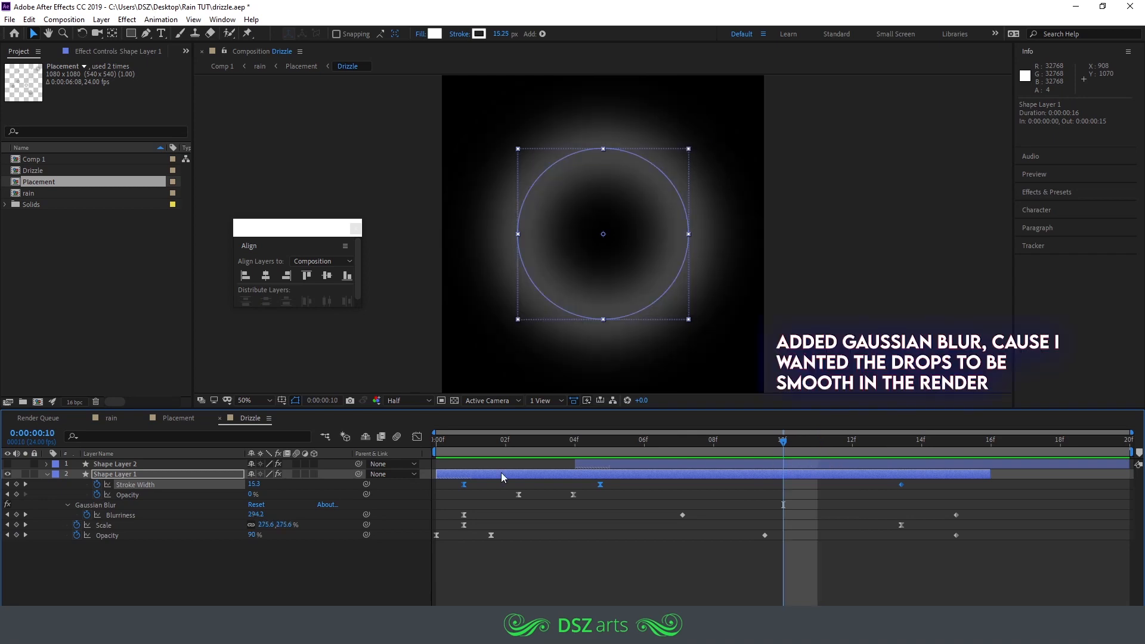
pyautogui.click(30, 573)
pyautogui.click(118, 515)
pyautogui.moveTo(800, 438); pyautogui.dragTo(644, 440)
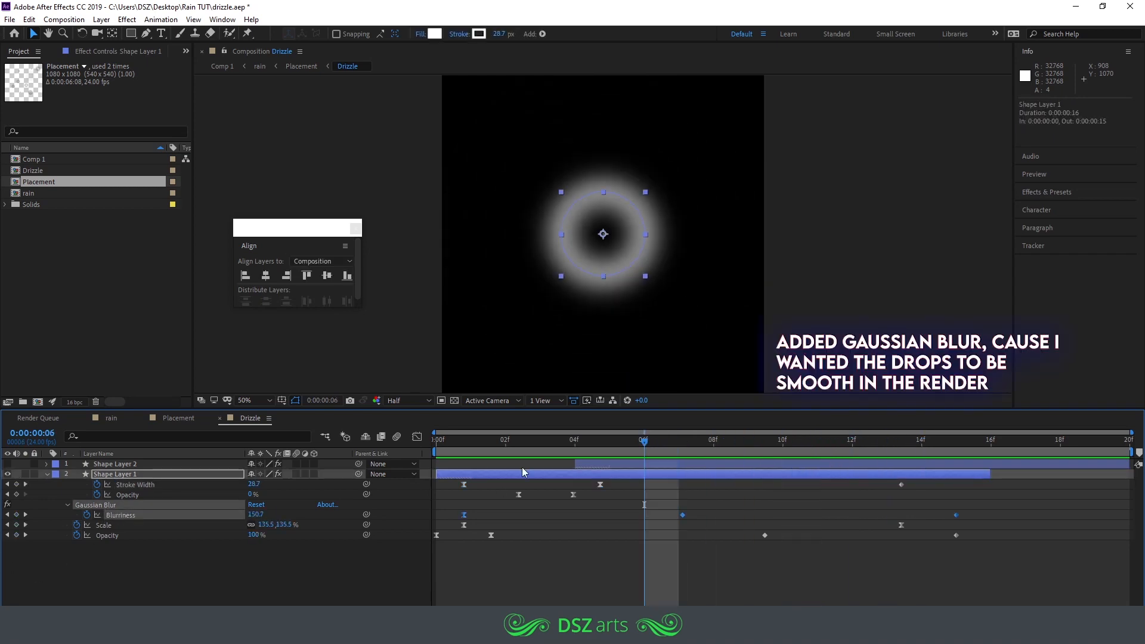
pyautogui.click(91, 560)
pyautogui.click(108, 475)
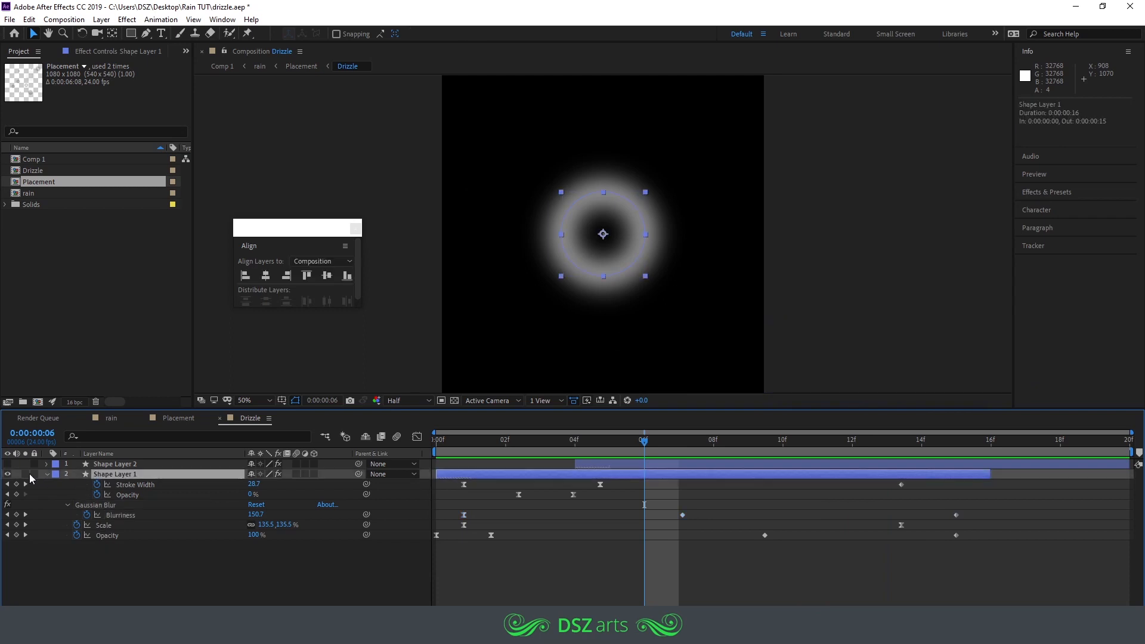
# Make Shape Layer 2 visible in the Drizzle composition and preview the double ripple animation from the first frame.
pyautogui.click(7, 464)
pyautogui.click(633, 469)
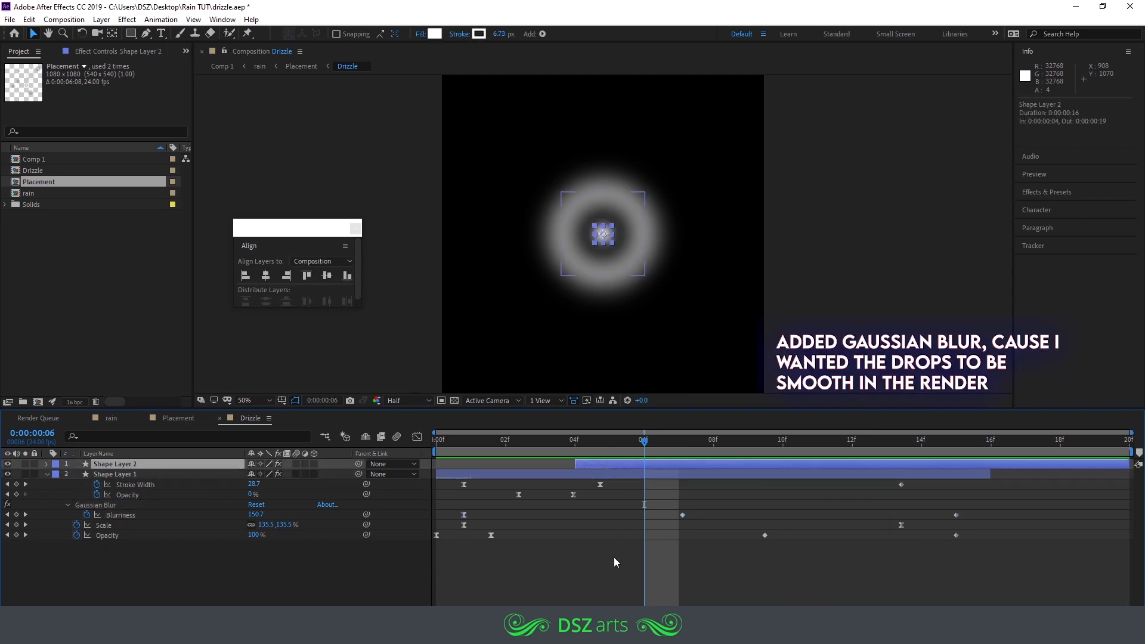
pyautogui.click(616, 446)
pyautogui.click(614, 505)
pyautogui.moveTo(603, 448)
pyautogui.mouseDown()
pyautogui.moveTo(878, 438)
pyautogui.moveTo(852, 440)
pyautogui.mouseUp()
pyautogui.click(439, 441)
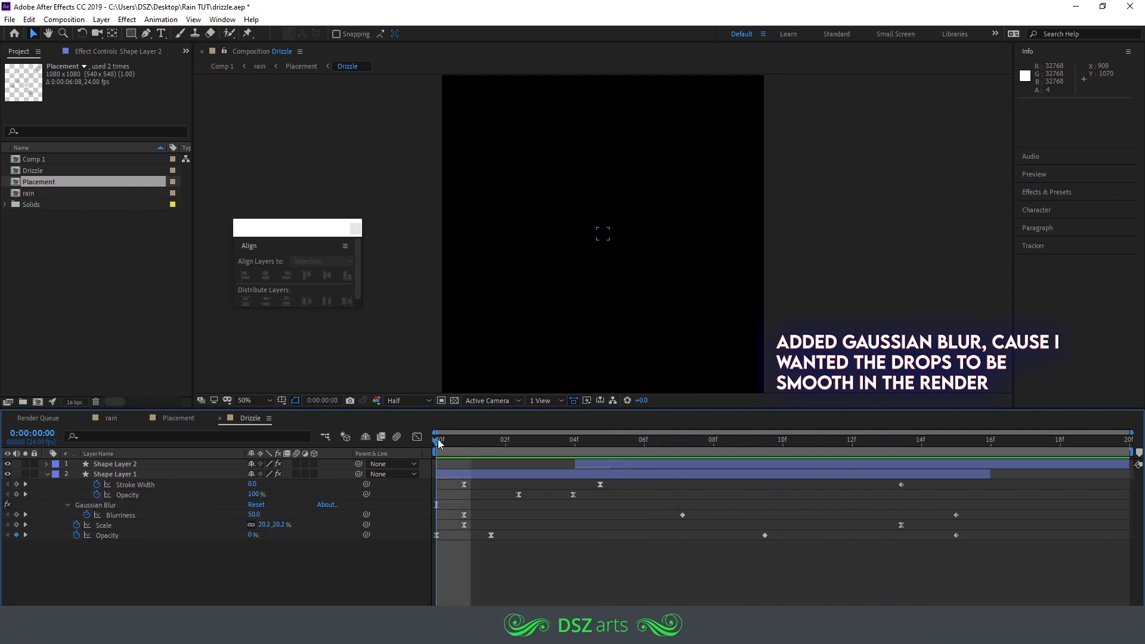
pyautogui.press('space')
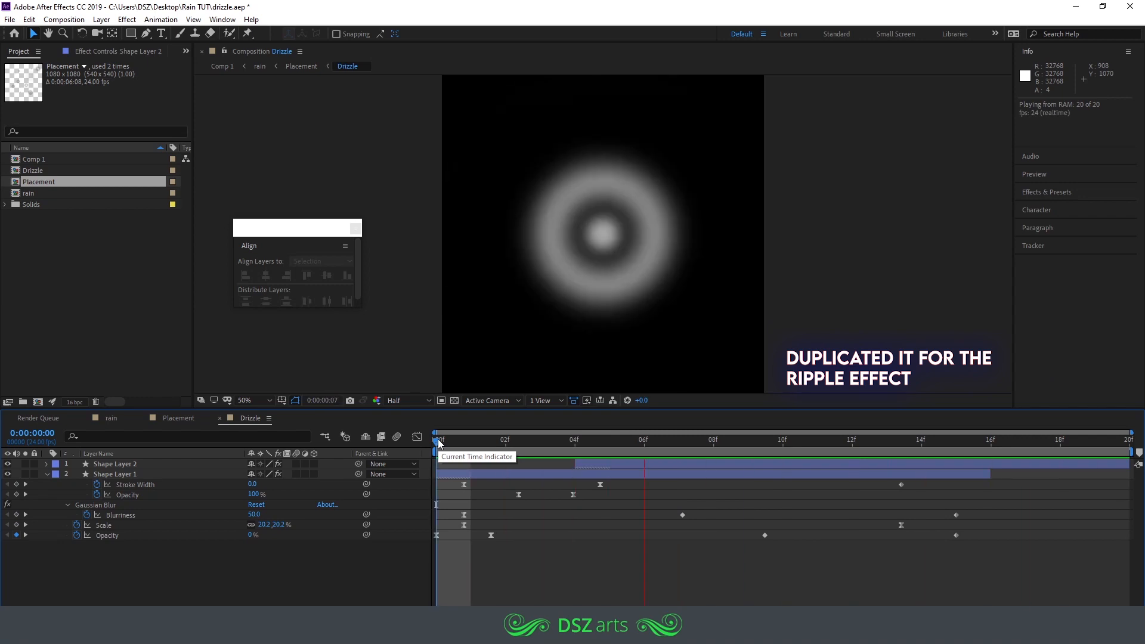
pyautogui.press('space')
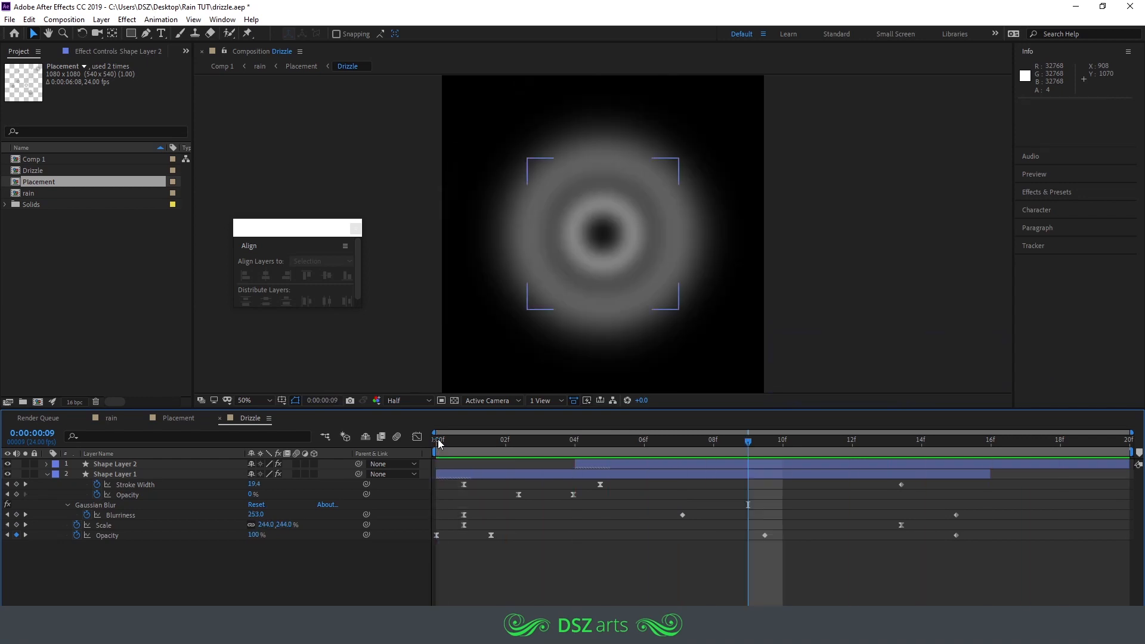
# Preview the Placement composition and look through its stack of staggered Drizzle layers.
pyautogui.click(179, 420)
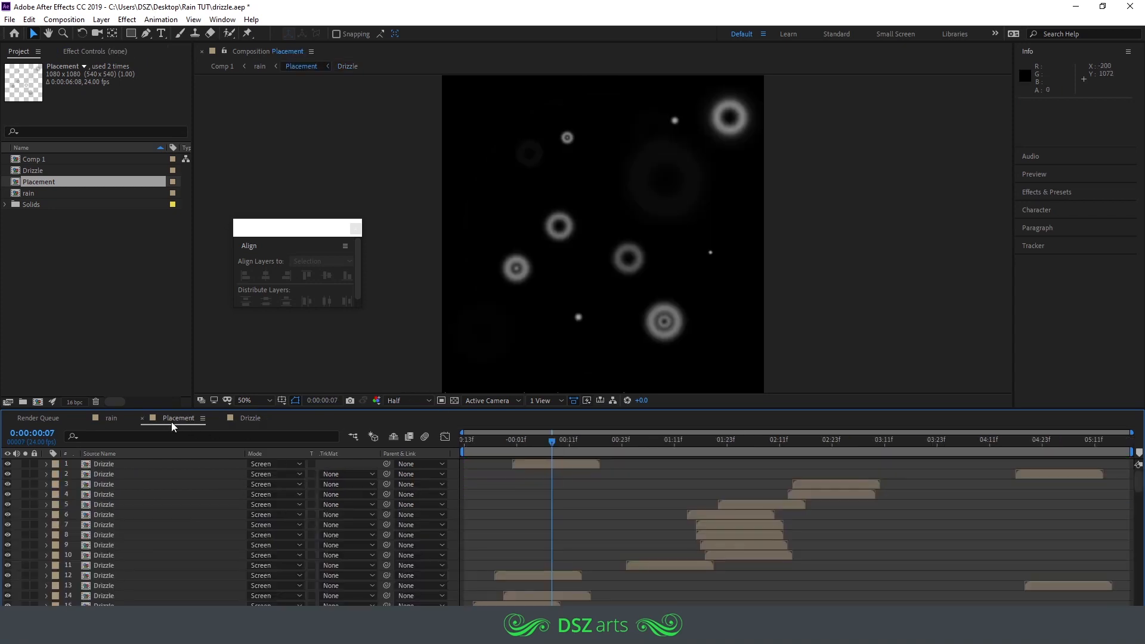
pyautogui.moveTo(535, 445); pyautogui.dragTo(669, 444)
pyautogui.press('space')
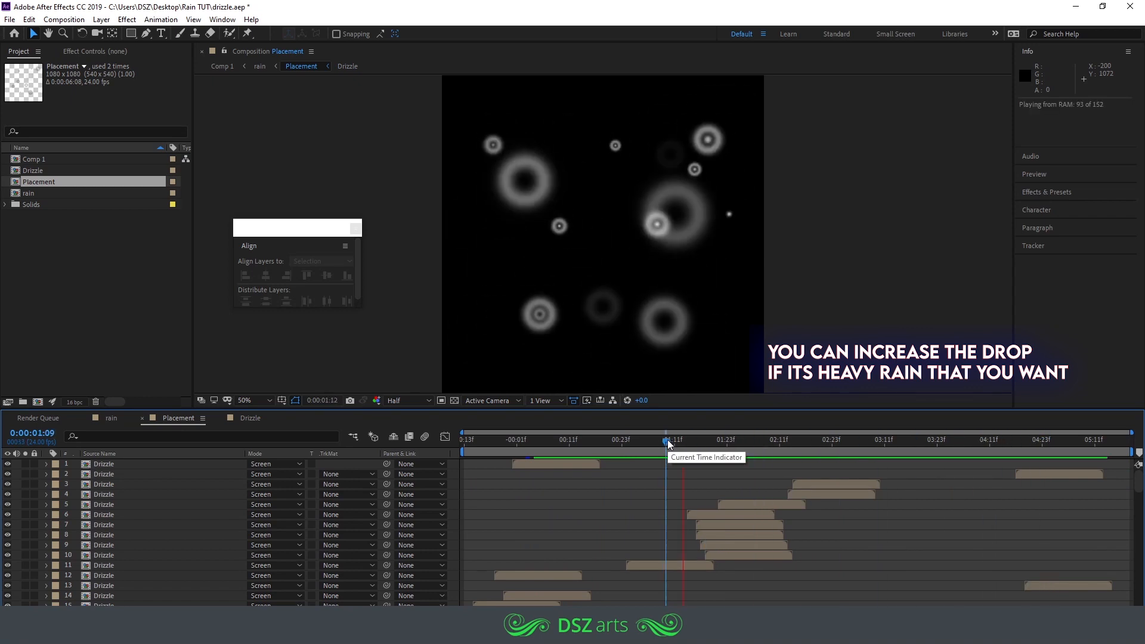
pyautogui.press('space')
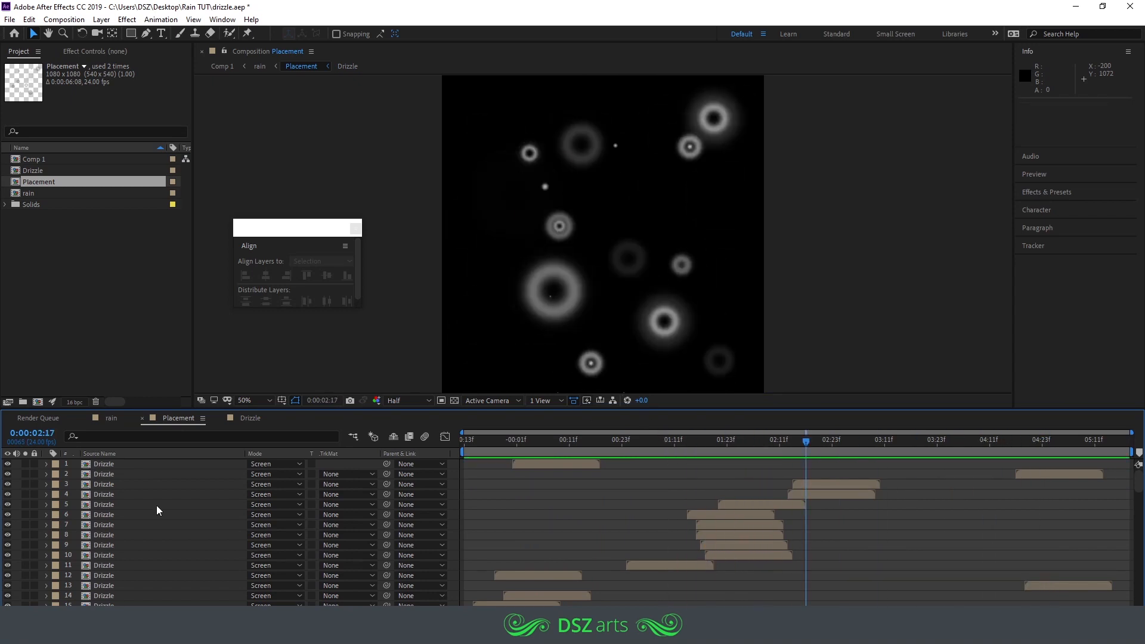
pyautogui.scroll(-20, 143, 513)
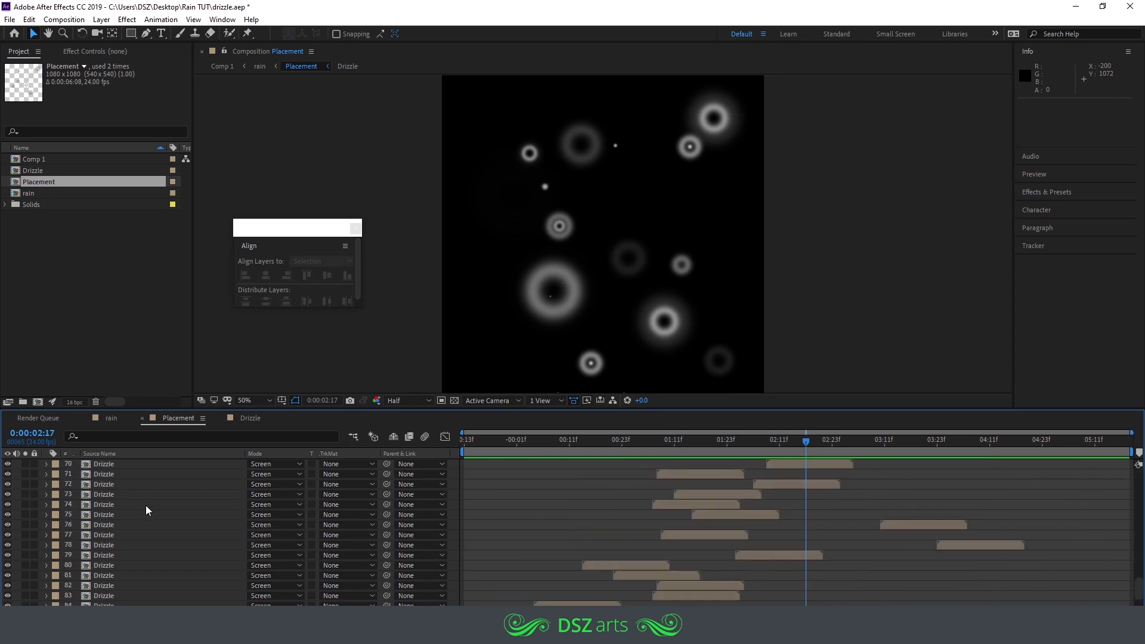
pyautogui.scroll(10, 149, 511)
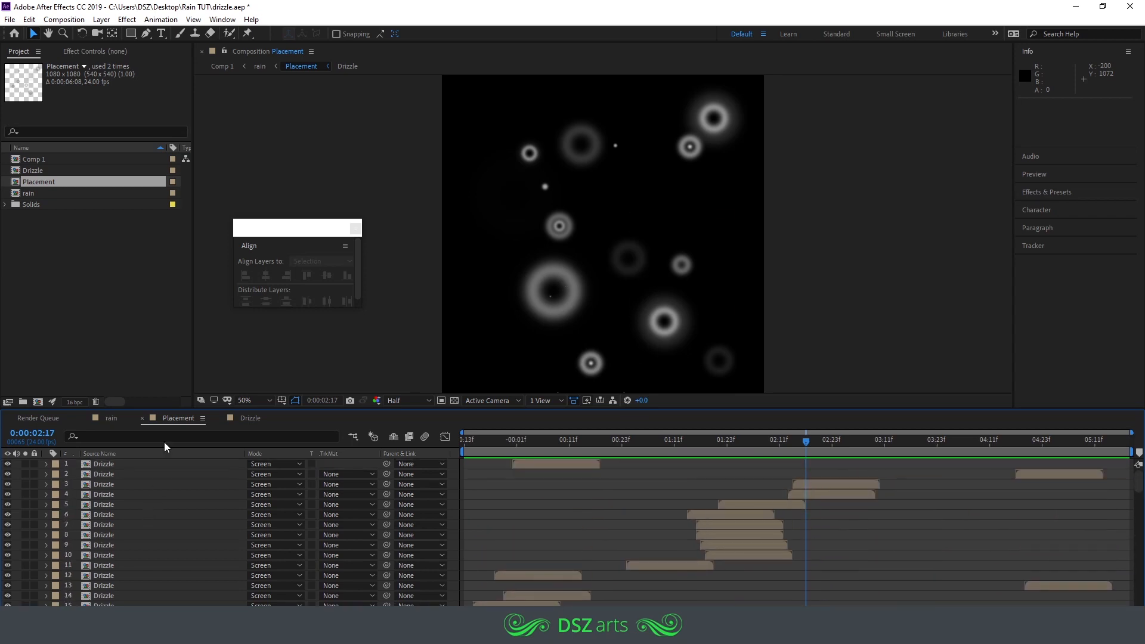
# Inspect the Turbulent Displace settings on the rain composition's tur dis layer and compare the drops with the layer hidden and shown.
pyautogui.click(111, 418)
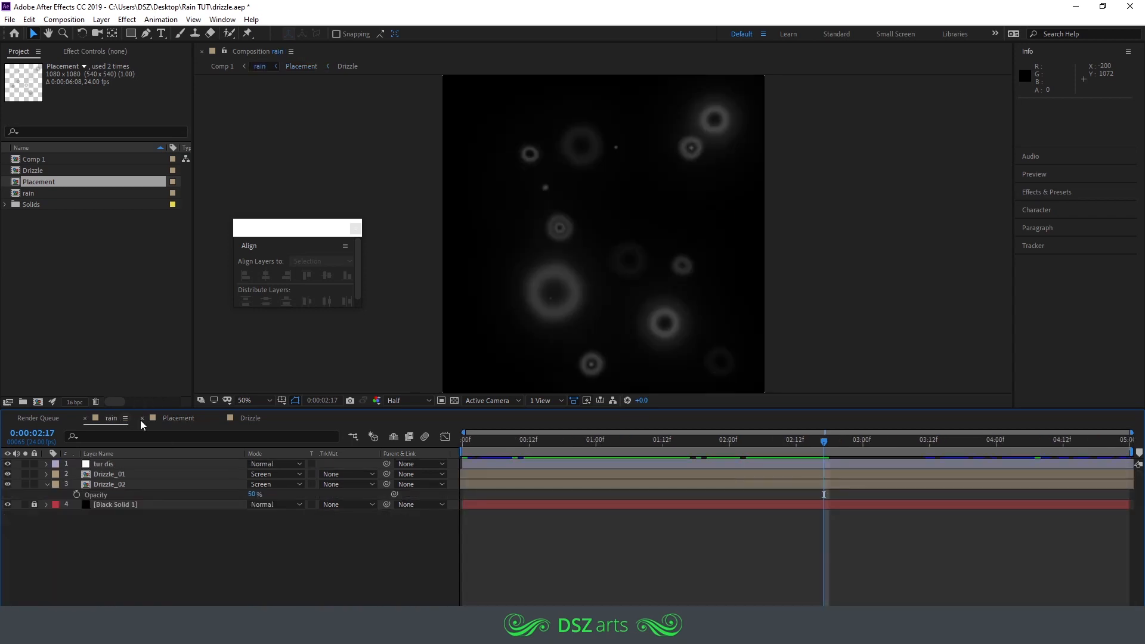
pyautogui.click(129, 463)
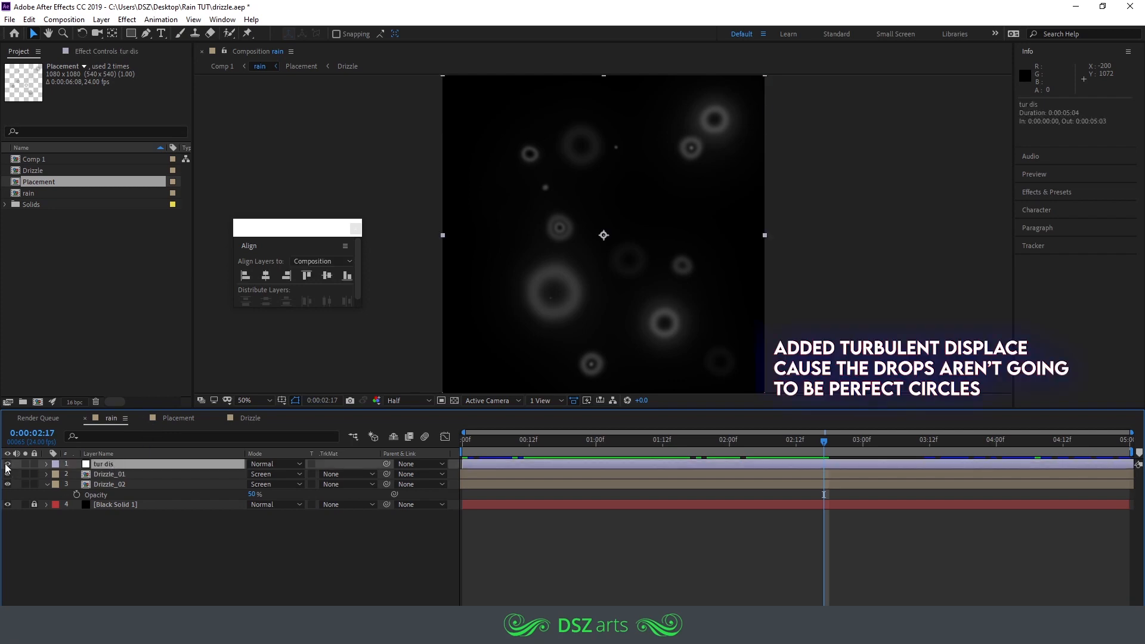
pyautogui.click(93, 50)
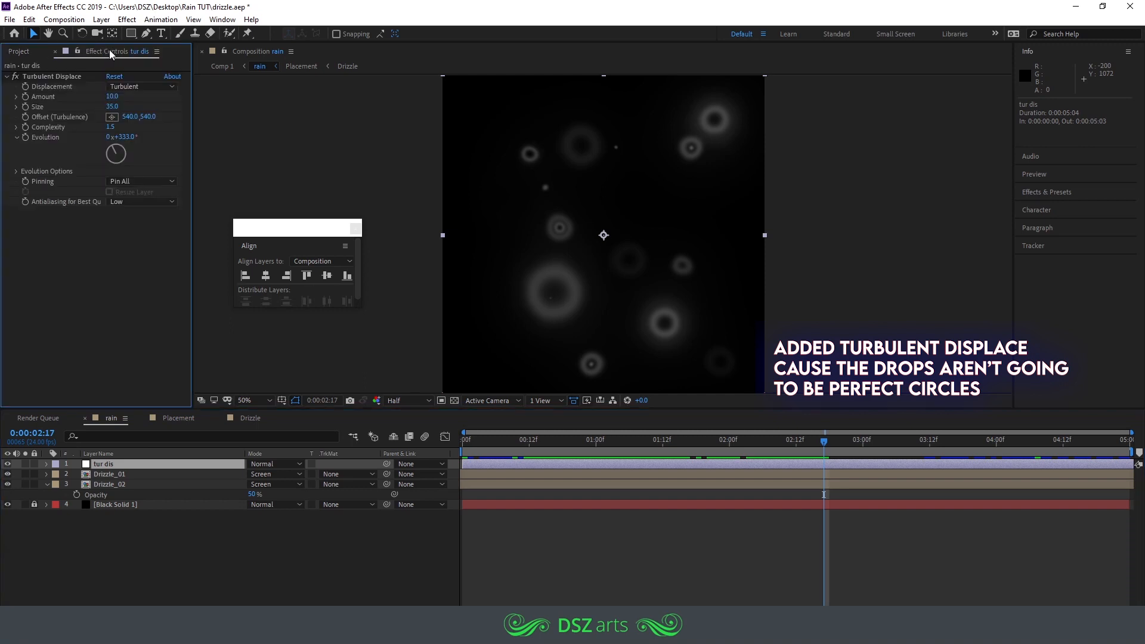
pyautogui.click(7, 463)
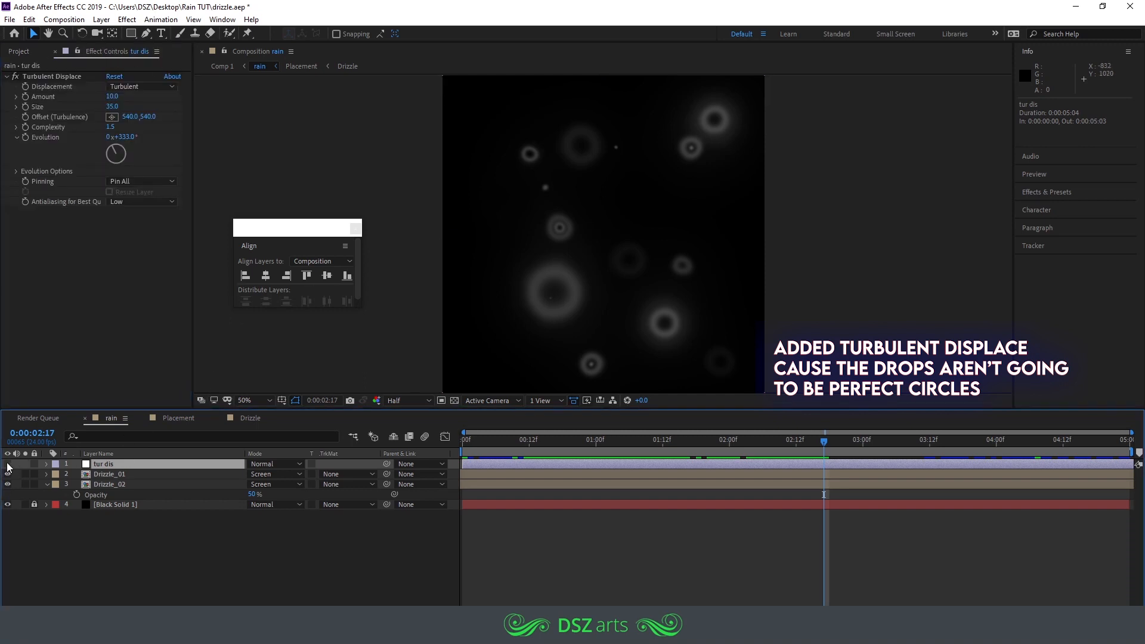
pyautogui.click(7, 464)
pyautogui.click(7, 464)
pyautogui.click(7, 465)
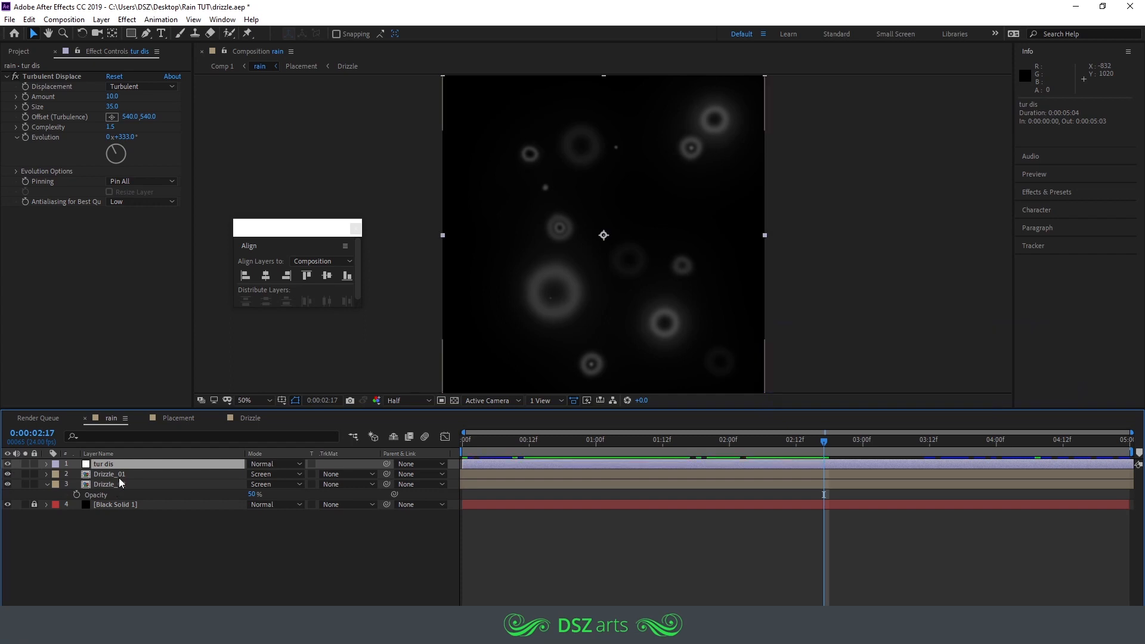
# Examine the effects on Drizzle_01 and Drizzle_02, comparing the rain composition with Drizzle_02 and the black solid hidden and shown.
pyautogui.click(115, 475)
pyautogui.click(8, 485)
pyautogui.click(8, 485)
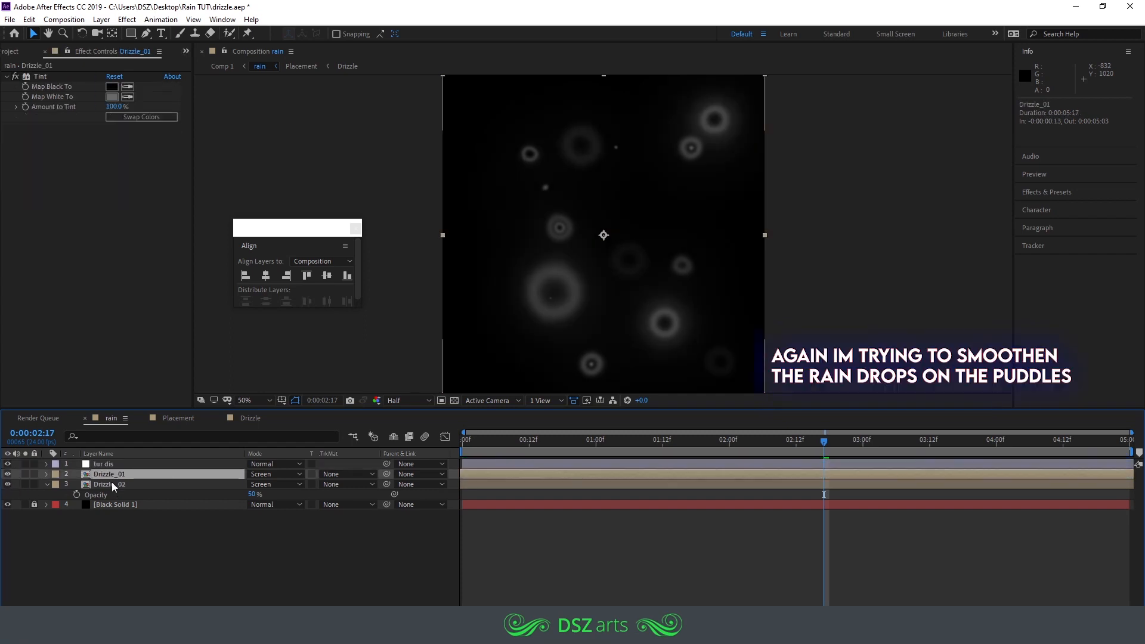
pyautogui.click(128, 486)
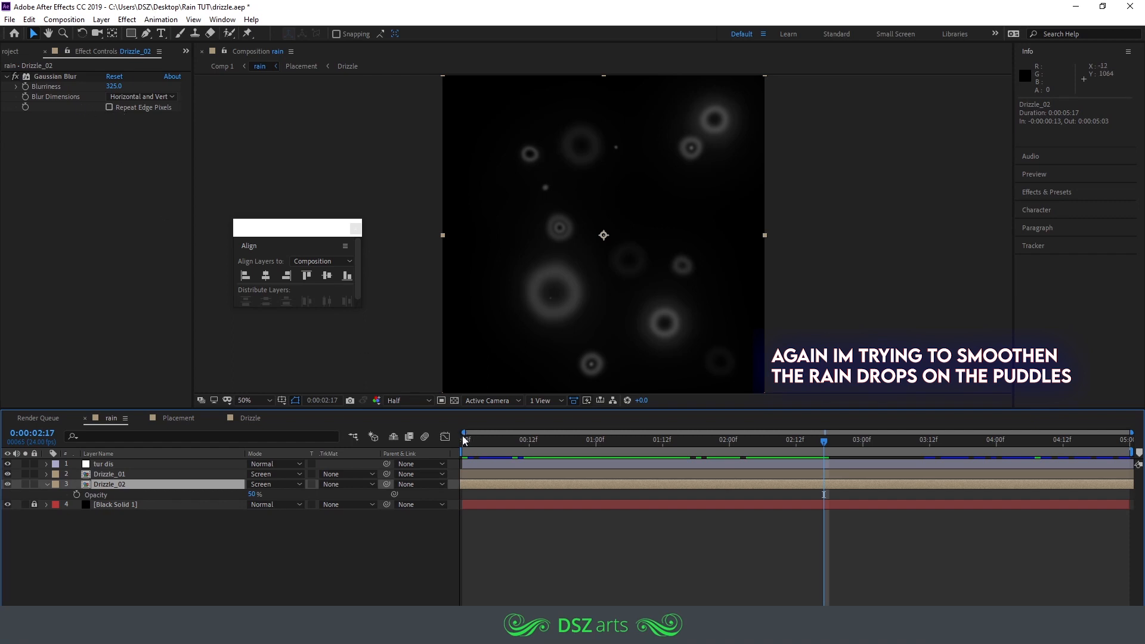
pyautogui.click(8, 484)
pyautogui.click(7, 484)
pyautogui.click(8, 484)
pyautogui.click(8, 485)
pyautogui.click(8, 485)
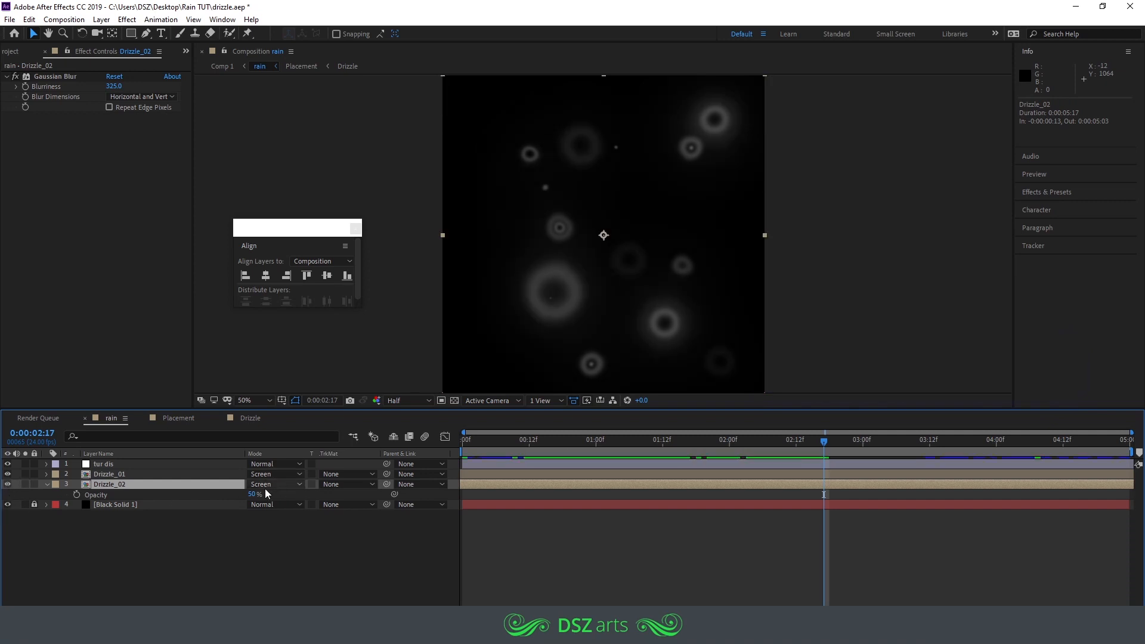
pyautogui.click(7, 505)
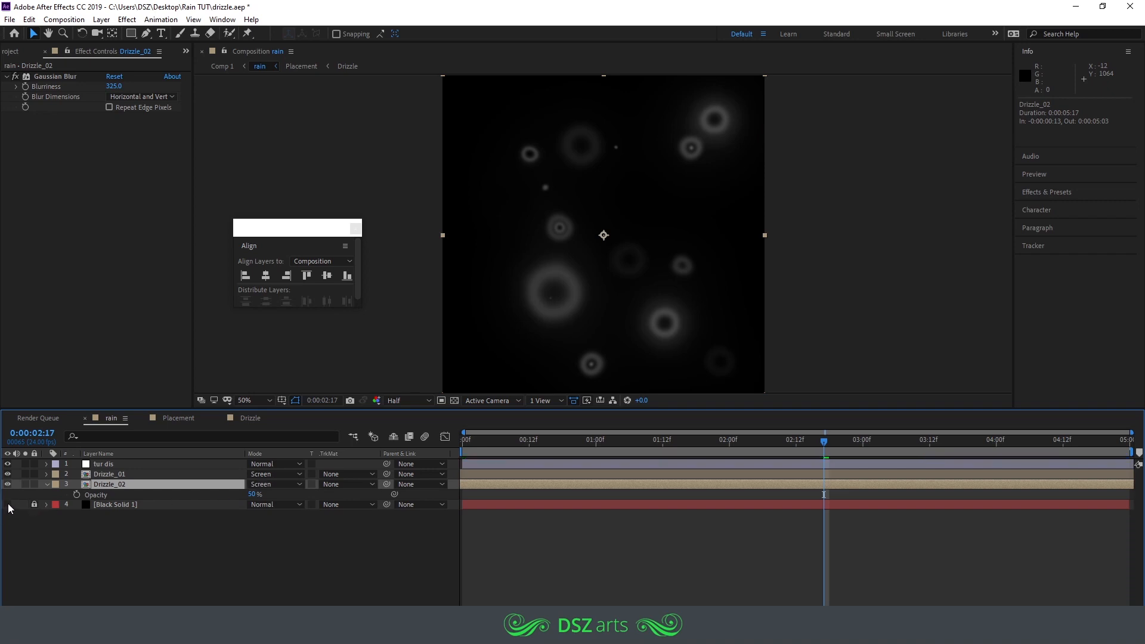
pyautogui.click(7, 505)
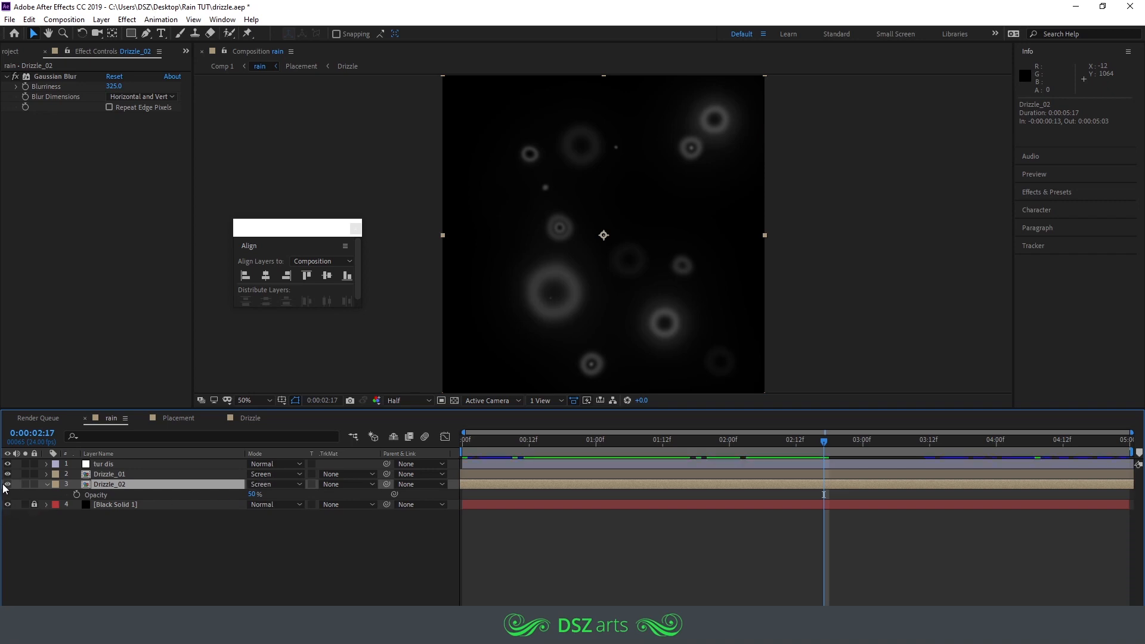
# Add the rain composition to the render queue and delete the previously finished rain render item.
pyautogui.click(10, 19)
pyautogui.moveTo(119, 213)
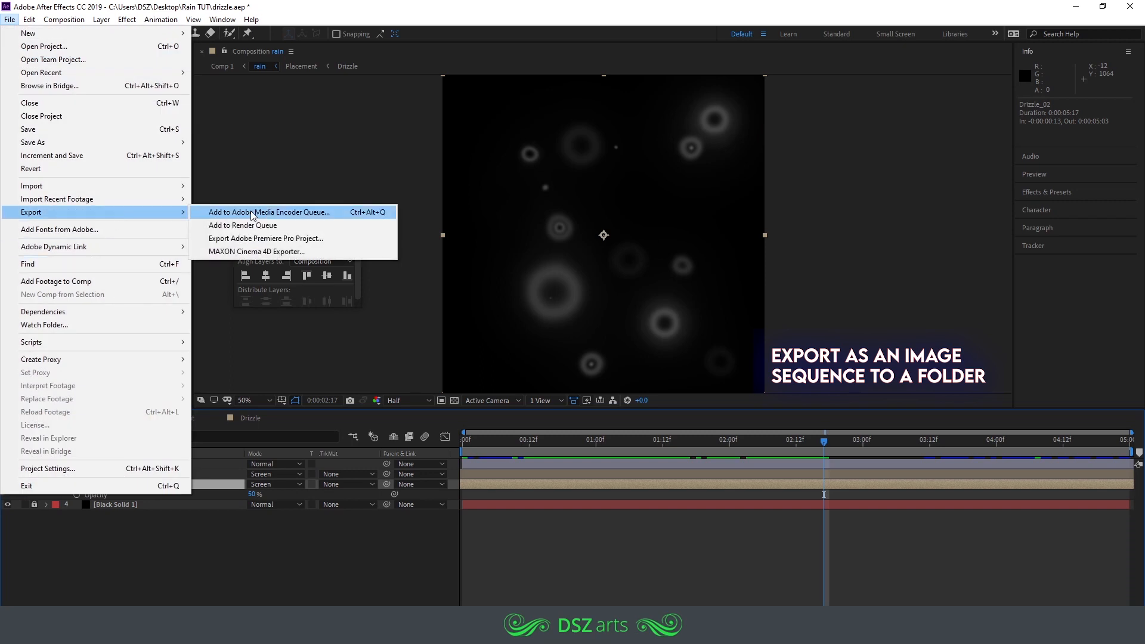
pyautogui.click(245, 226)
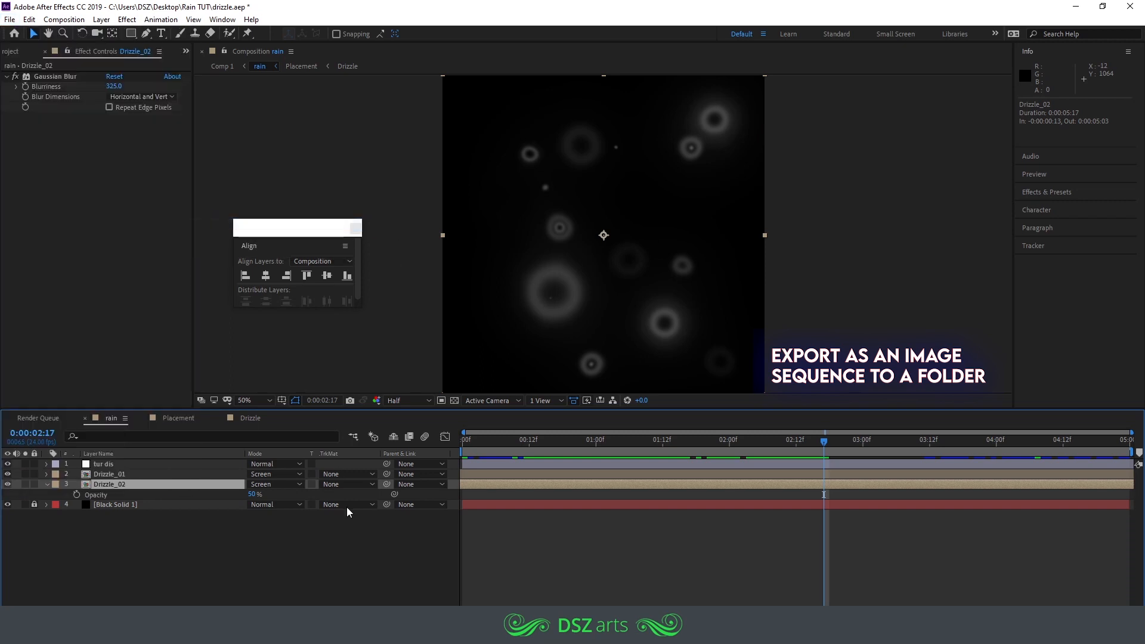
pyautogui.click(100, 480)
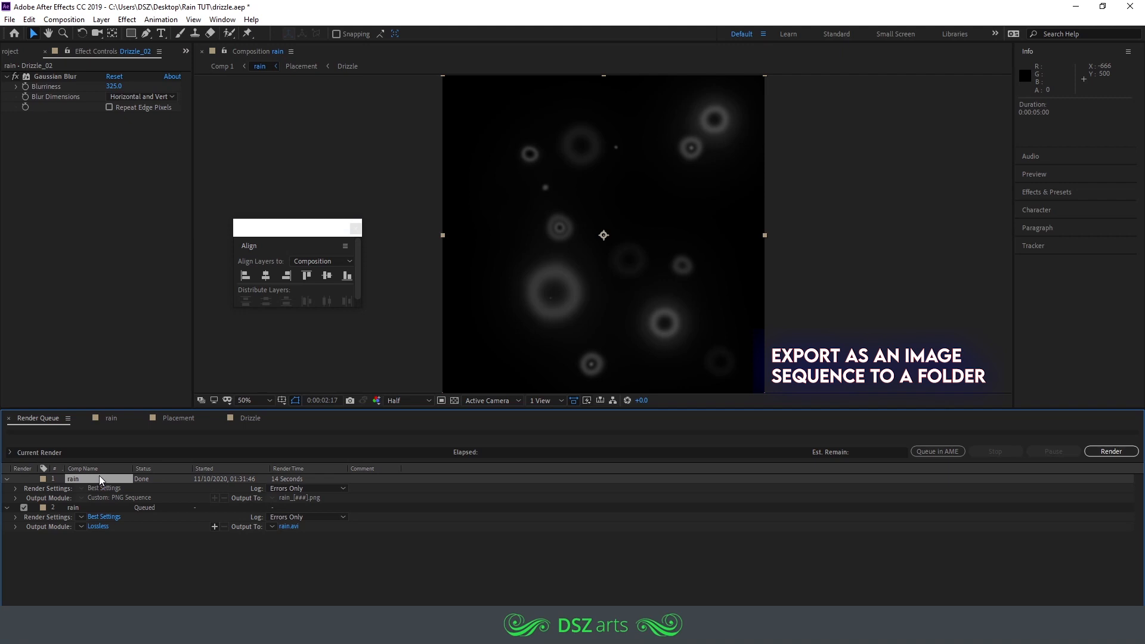
pyautogui.press('Delete')
# Set the queued rain item's output module format to PNG Sequence.
pyautogui.click(98, 497)
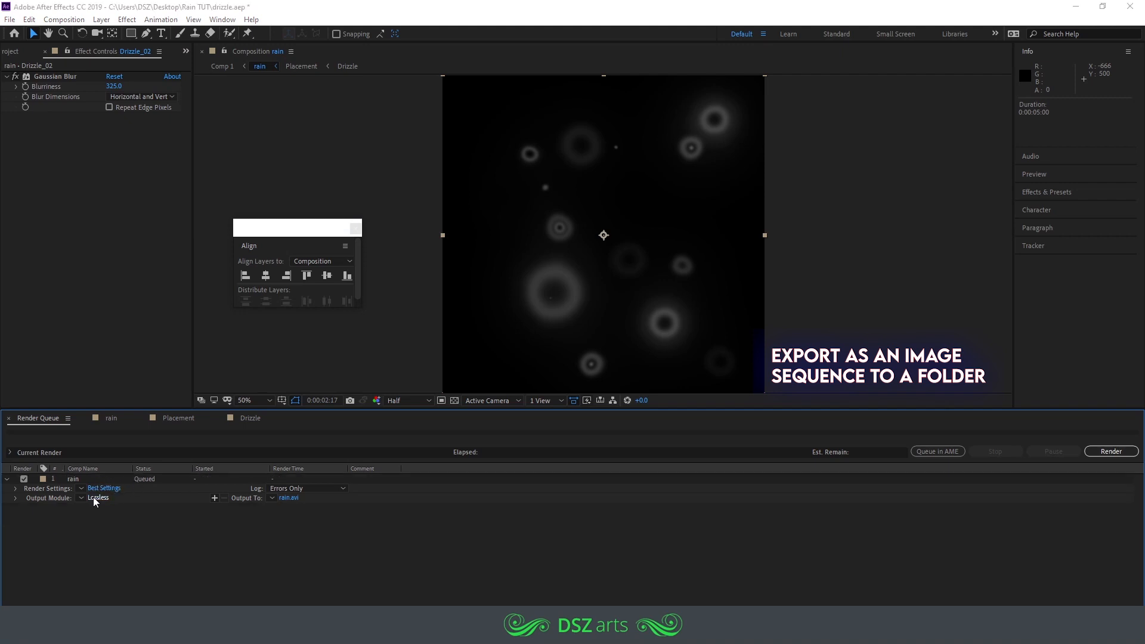
pyautogui.click(518, 114)
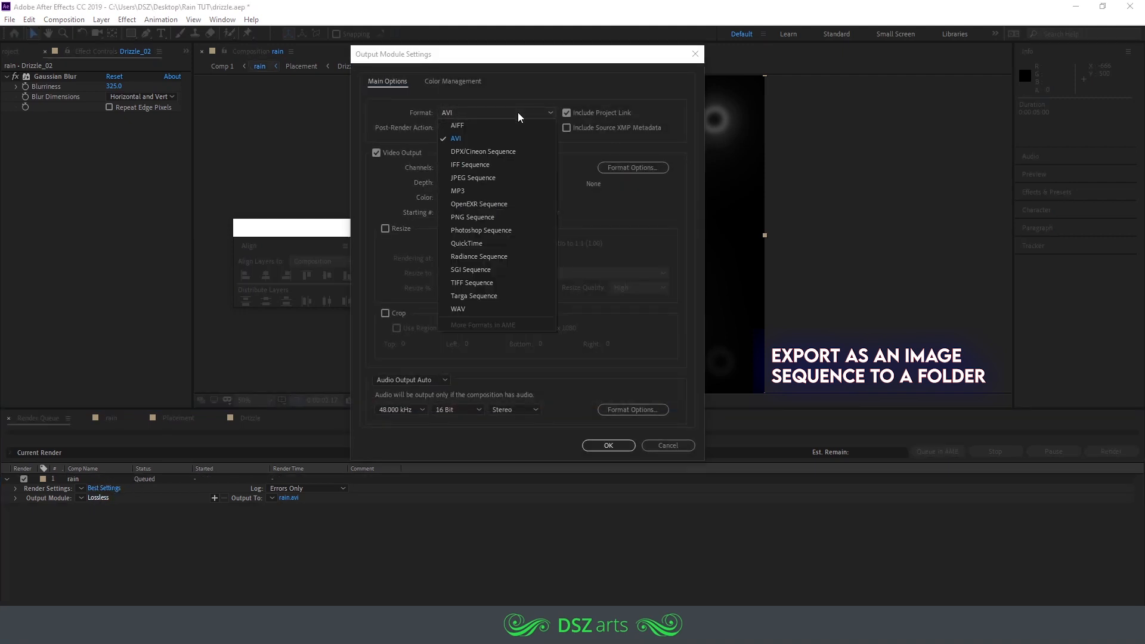
pyautogui.click(474, 217)
pyautogui.click(618, 448)
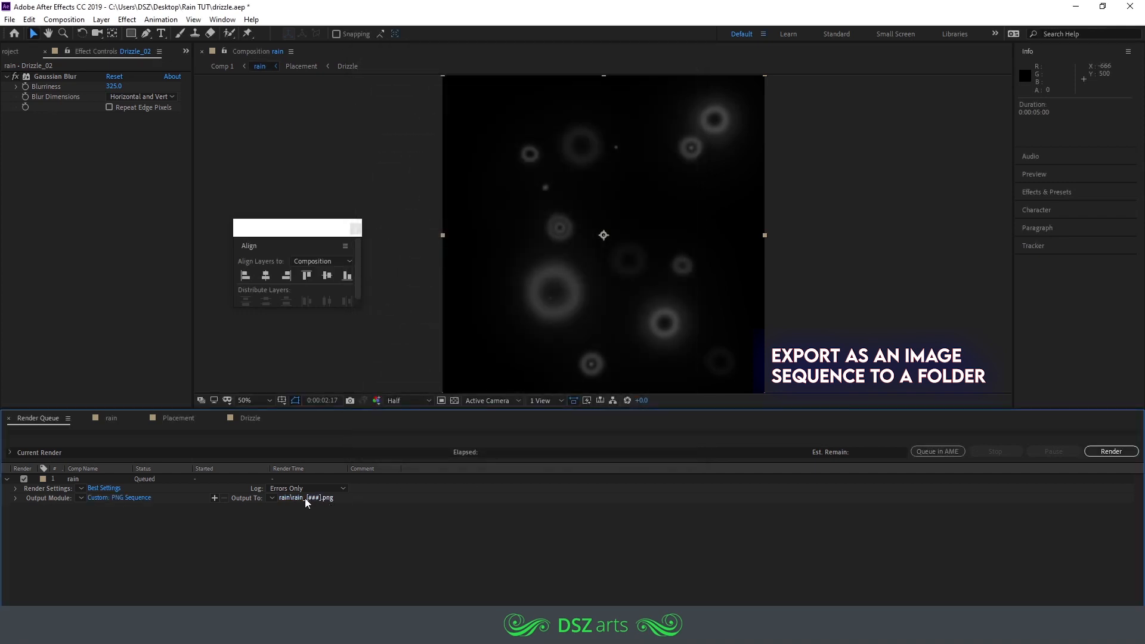
# Set the output to the Rain Frames folder inside Rain TUT with file name rain_[###], and start the render.
pyautogui.click(305, 499)
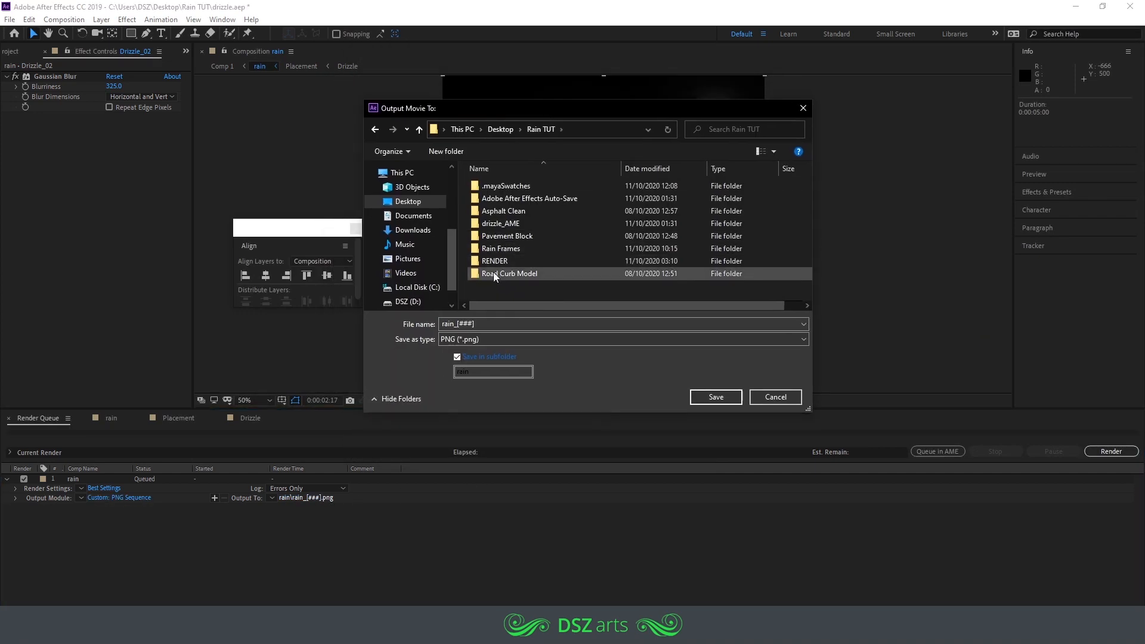
pyautogui.doubleClick(508, 248)
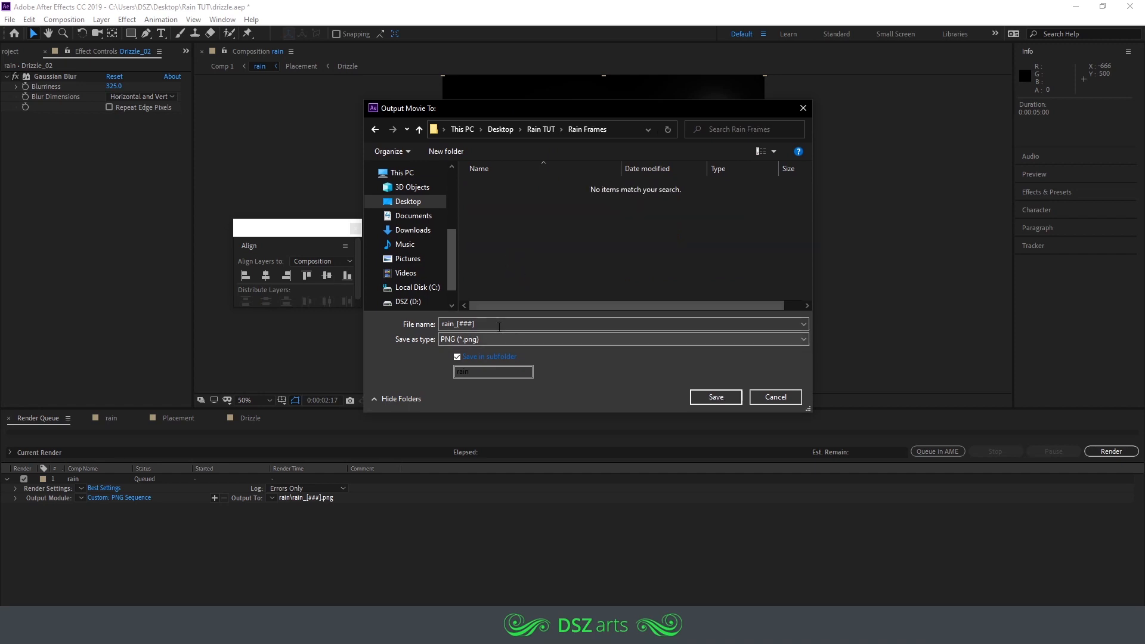
pyautogui.click(500, 323)
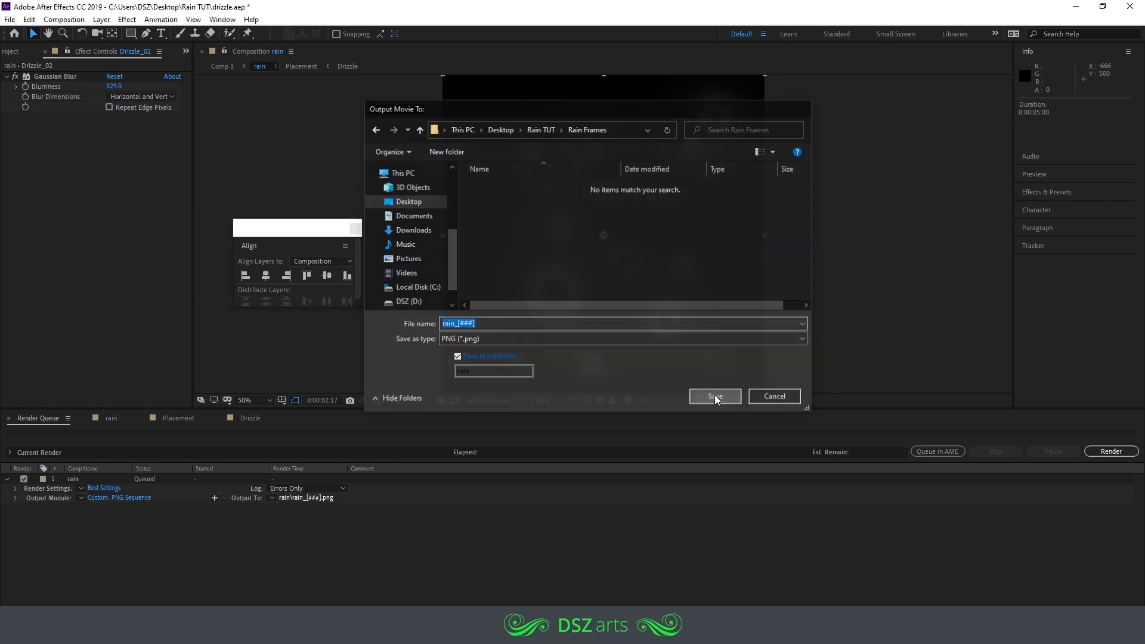
pyautogui.click(716, 397)
pyautogui.click(1107, 451)
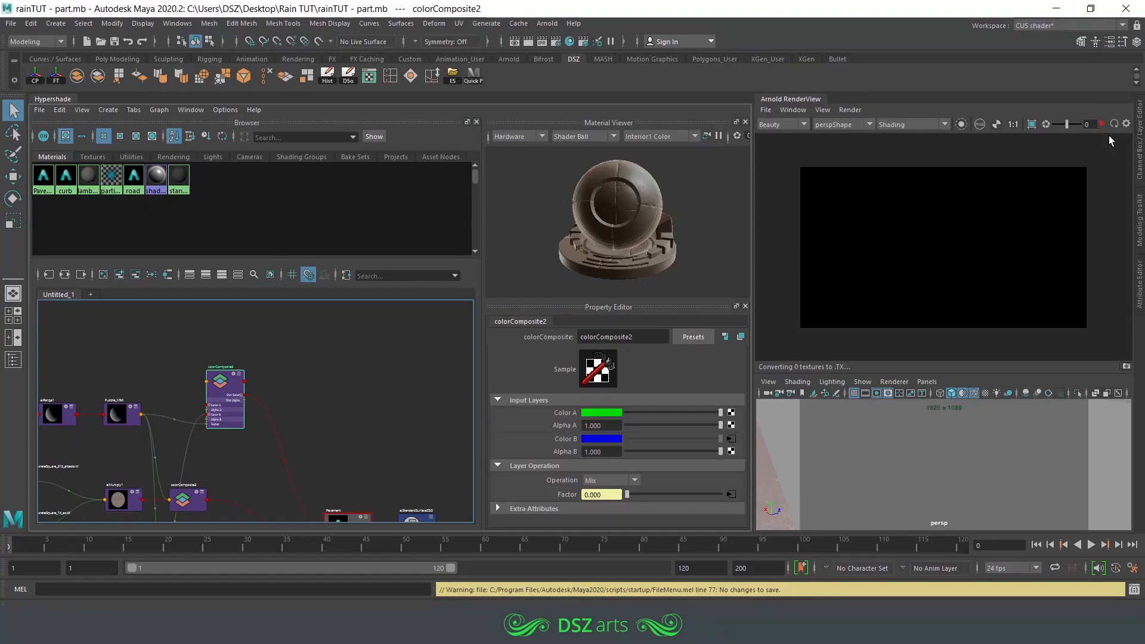
# Set the Arnold render view's debug shading to Isolate Selected.
pyautogui.click(925, 124)
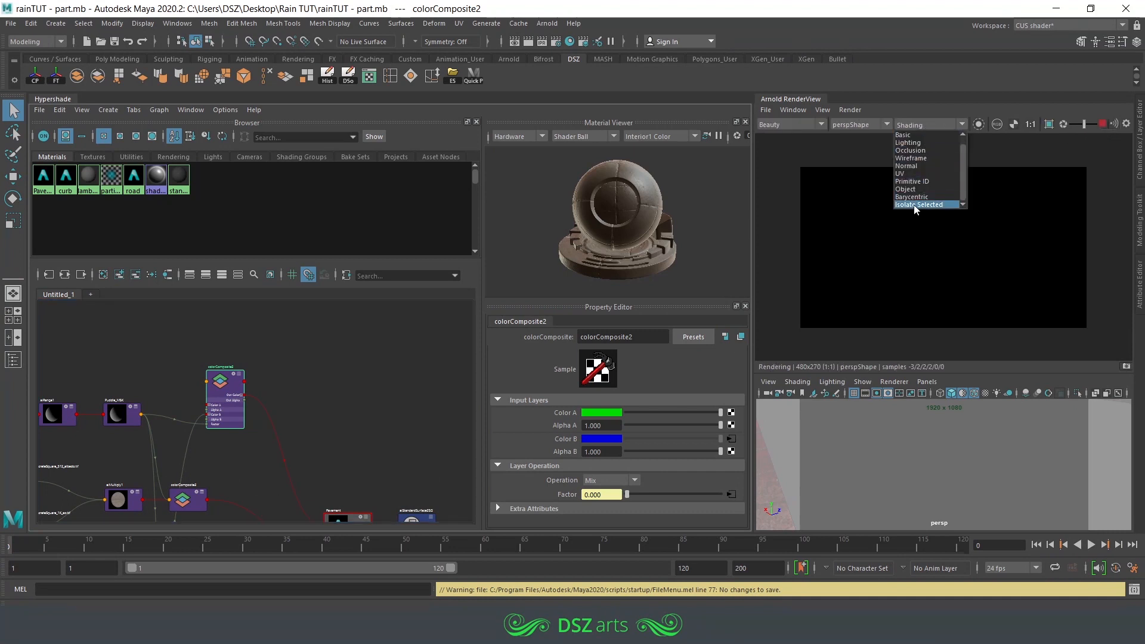
pyautogui.click(934, 187)
pyautogui.click(327, 429)
# Add a File texture node to the shader graph and place it above colorComposite2.
pyautogui.keyDown('alt'); pyautogui.moveTo(286, 379); pyautogui.dragTo(402, 387, button='middle'); pyautogui.keyUp('alt')
pyautogui.press('Tab')
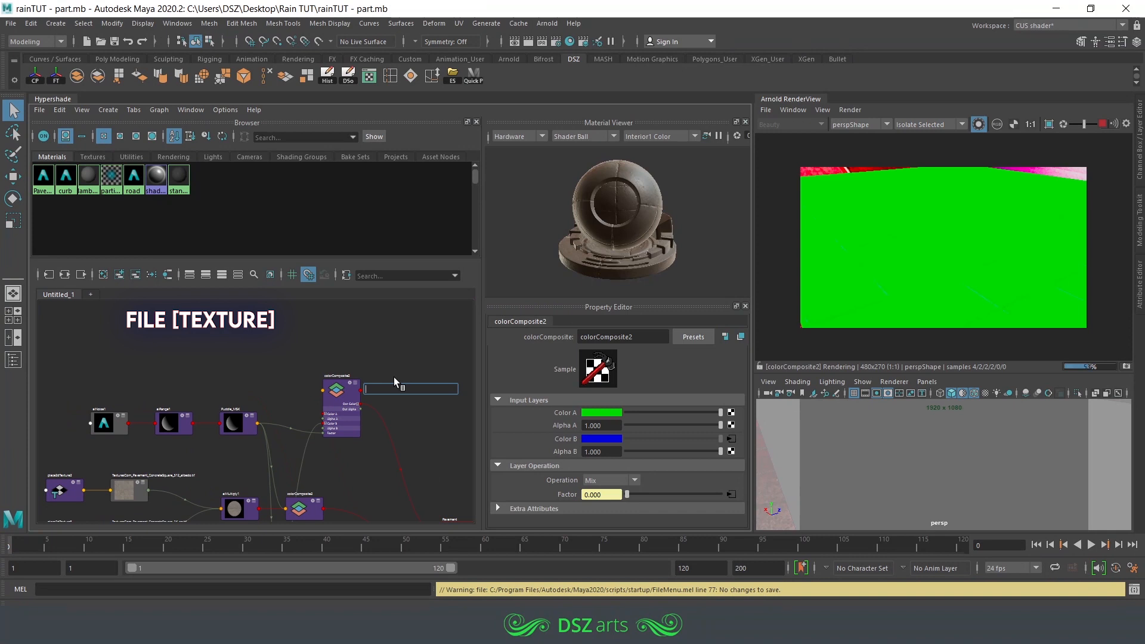
pyautogui.write('fil')
pyautogui.press('Down')
pyautogui.press('Down')
pyautogui.press('Return')
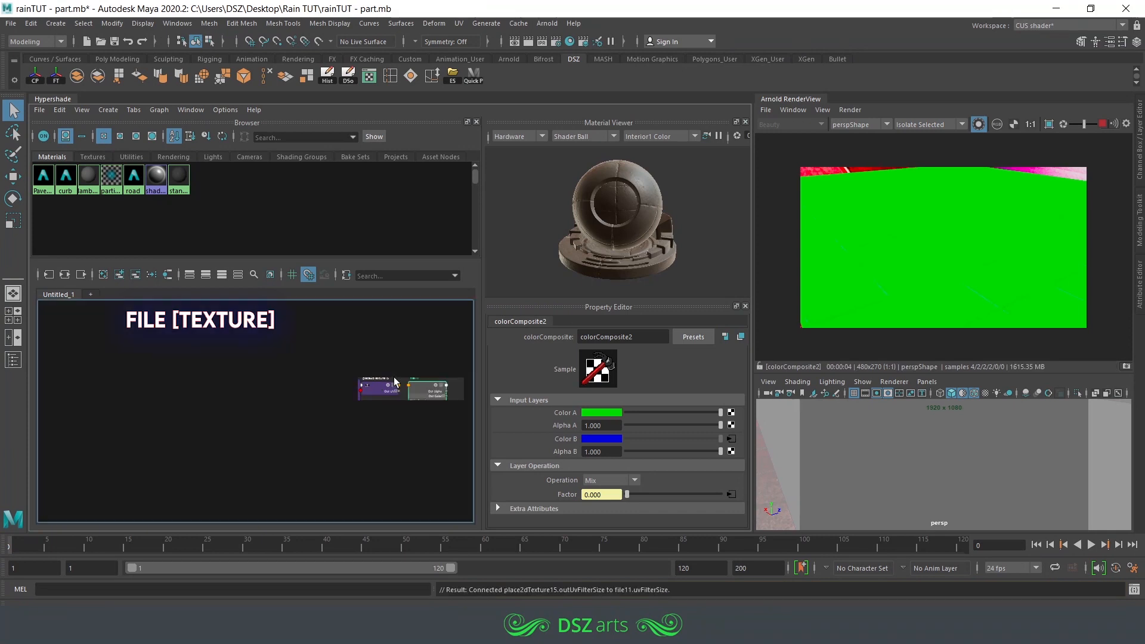
pyautogui.moveTo(433, 399); pyautogui.dragTo(265, 363)
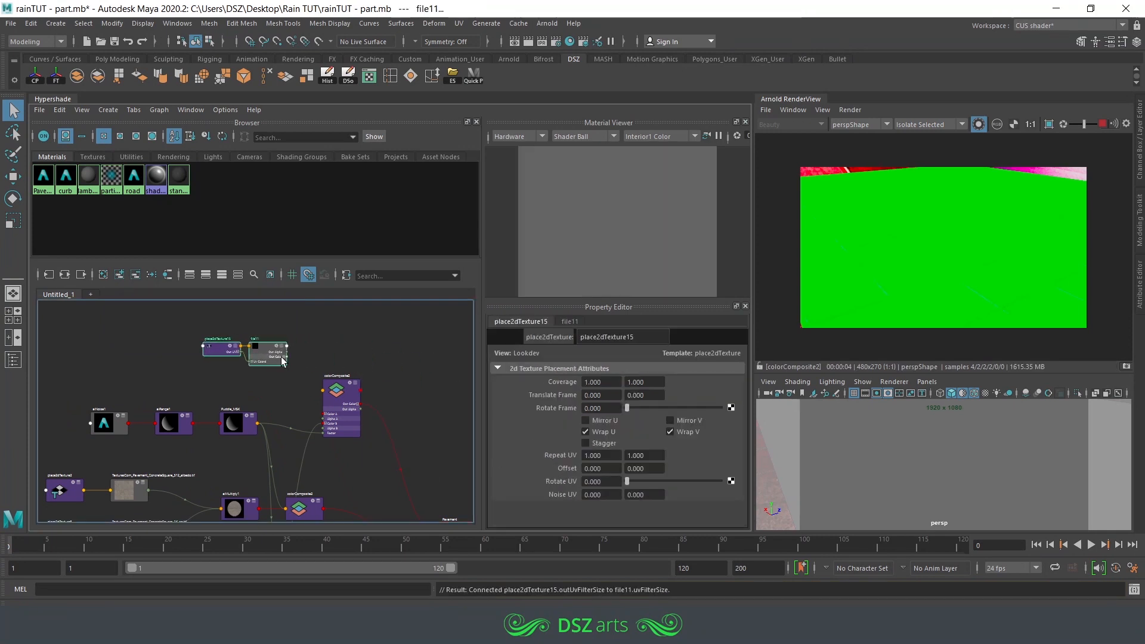
# Load rain_000.png from the Rain Frames folder into the new file texture and save the scene.
pyautogui.click(727, 421)
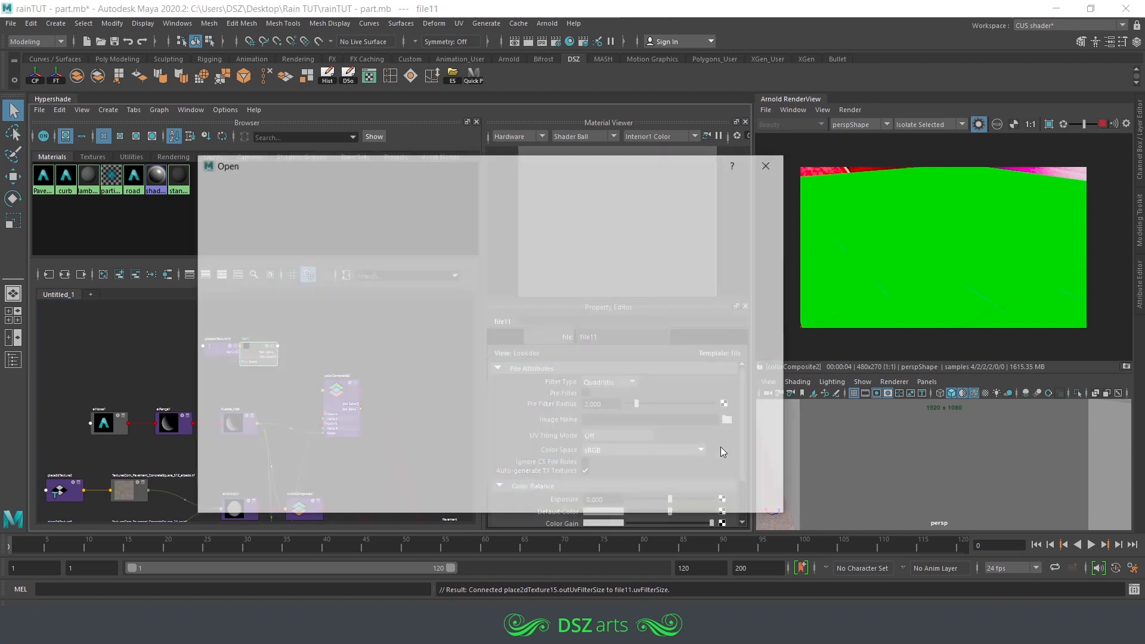
pyautogui.click(228, 225)
pyautogui.doubleClick(307, 274)
pyautogui.doubleClick(327, 231)
pyautogui.click(330, 230)
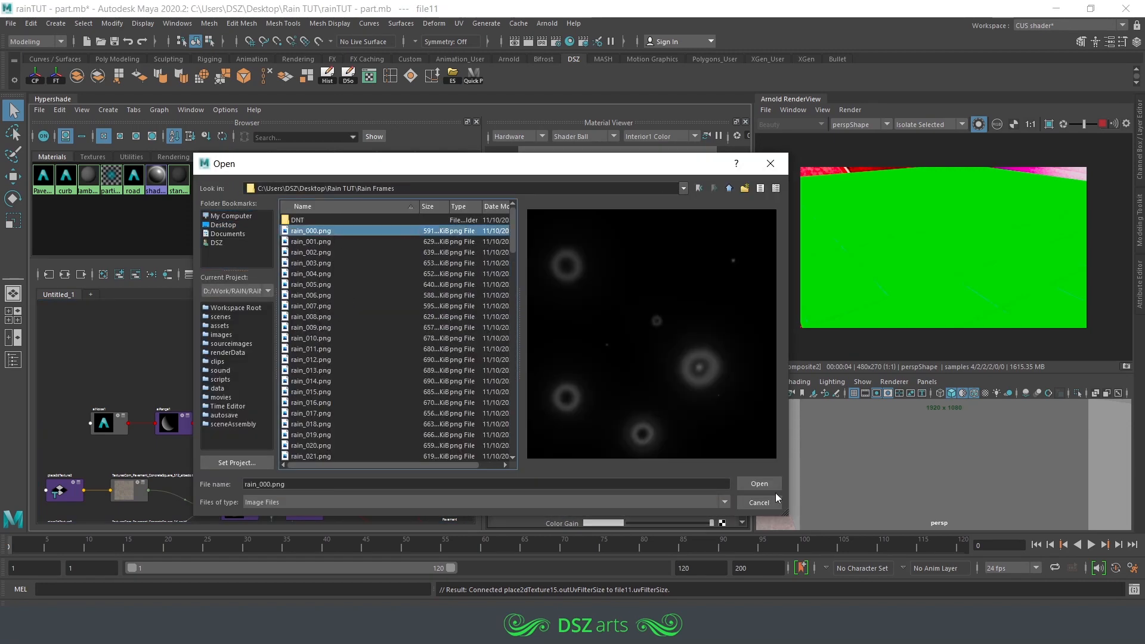
pyautogui.click(748, 482)
pyautogui.moveTo(247, 352); pyautogui.dragTo(266, 342)
pyautogui.scroll(3, 310, 346)
pyautogui.hotkey('ctrl', 's')
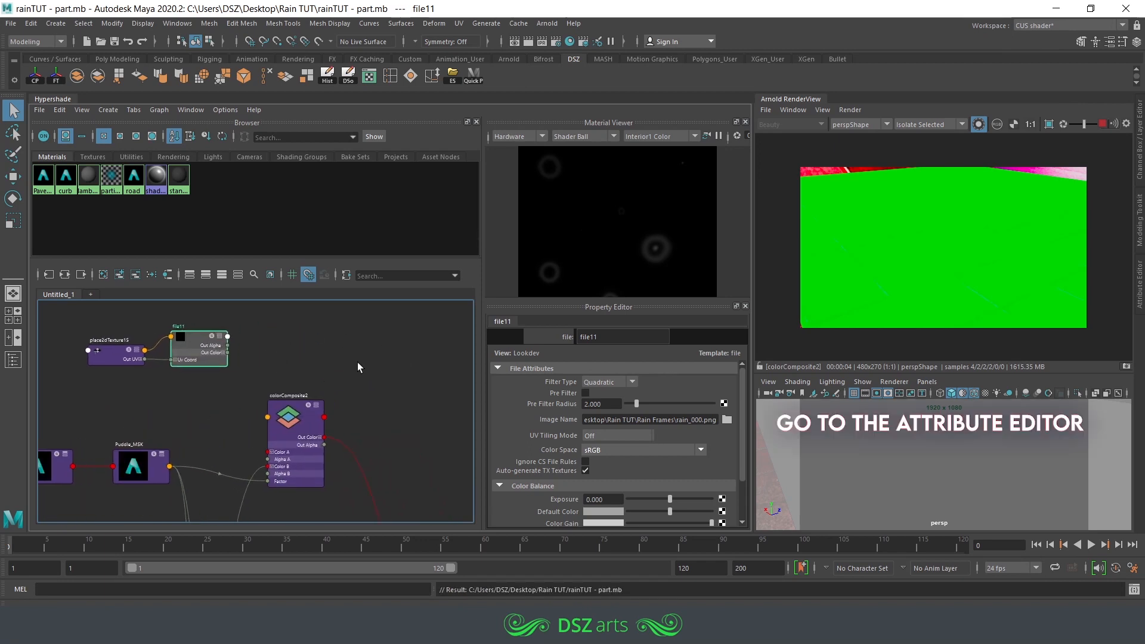
# Enable Use Image Sequence on the rain file texture.
pyautogui.keyDown('alt'); pyautogui.moveTo(357, 363); pyautogui.dragTo(267, 359, button='middle'); pyautogui.keyUp('alt')
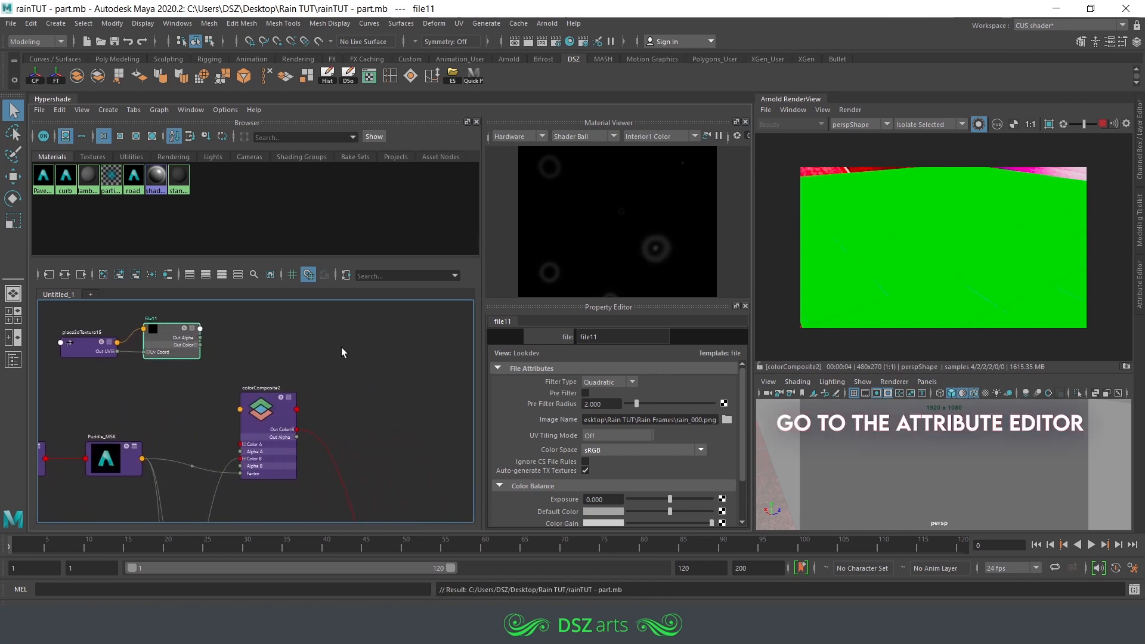
pyautogui.click(1140, 286)
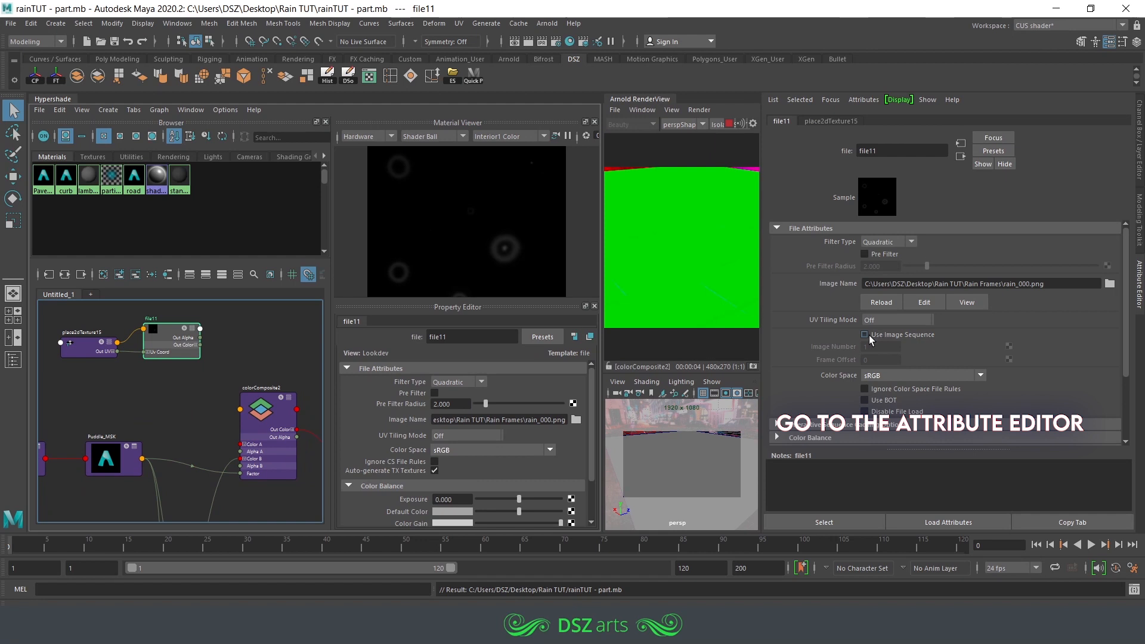
pyautogui.click(866, 335)
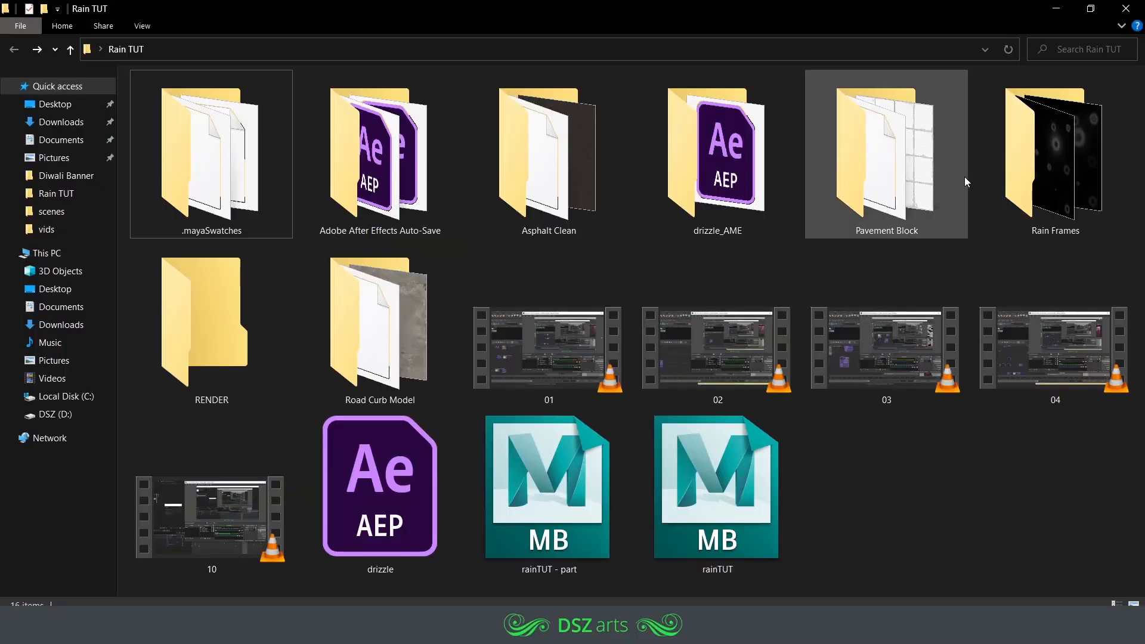
# Examine the rendered images in the Rain Frames folder for the last frame number, and return to Maya.
pyautogui.doubleClick(1011, 165)
pyautogui.scroll(-10, 828, 514)
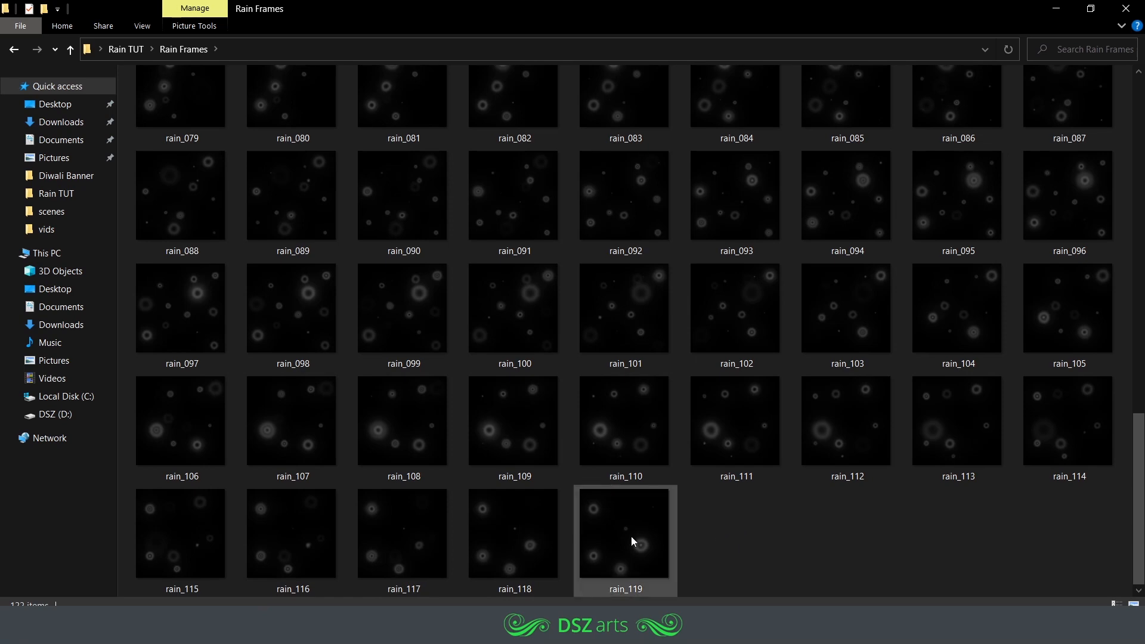
pyautogui.moveTo(832, 550); pyautogui.dragTo(525, 332)
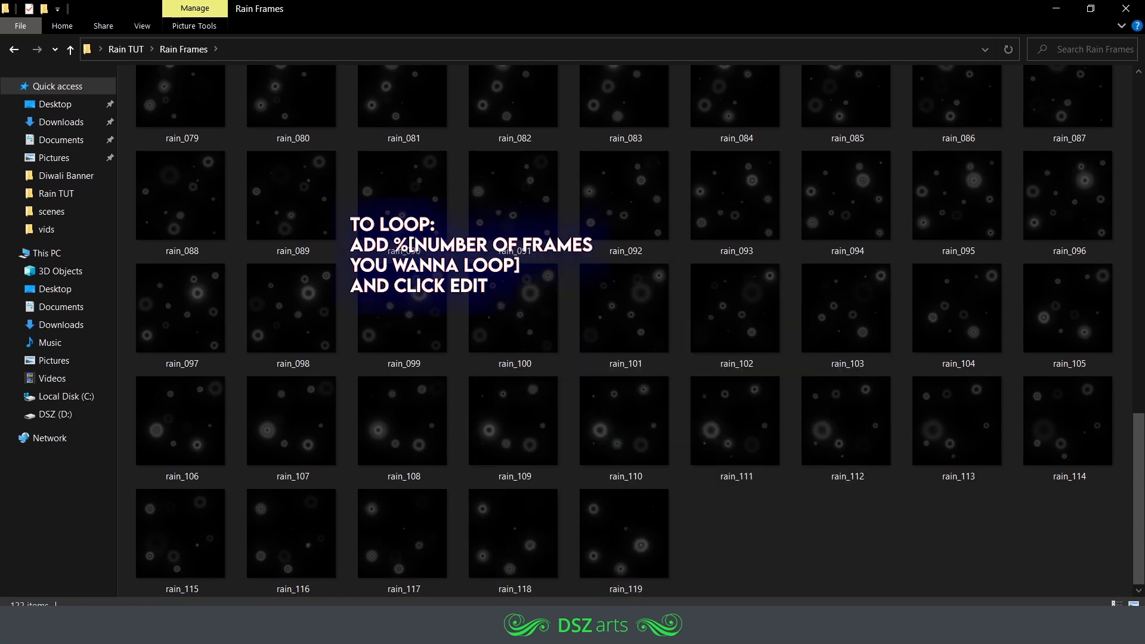
pyautogui.click(427, 624)
pyautogui.click(540, 569)
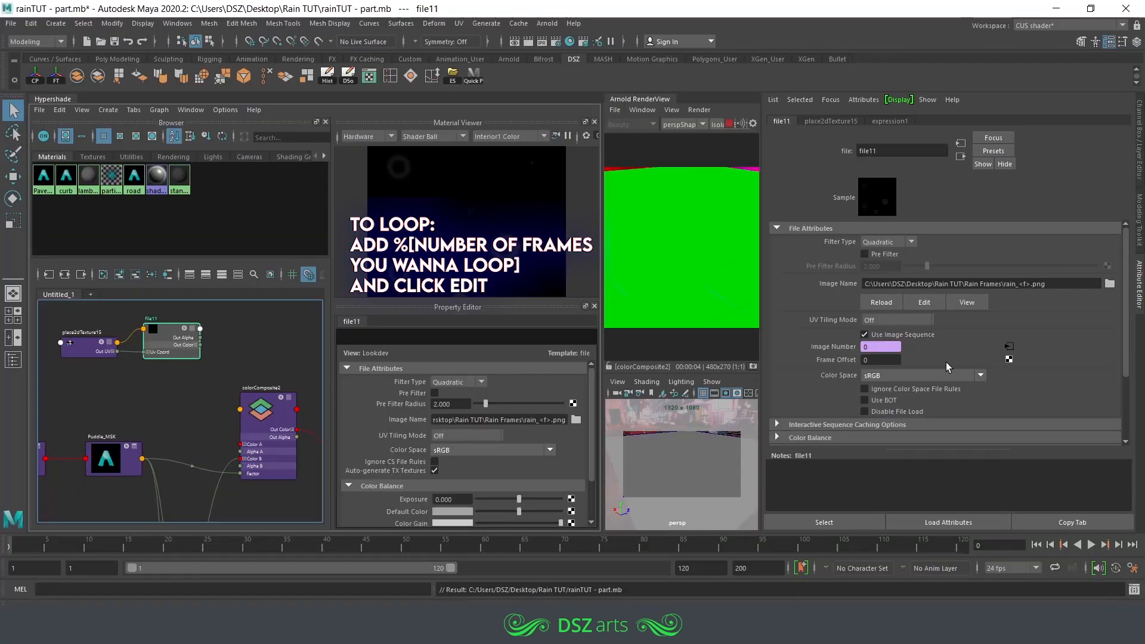
# Edit the rain texture's Image Number expression to file11.frameExtension=frame%119 so the sequence loops.
pyautogui.rightClick(878, 348)
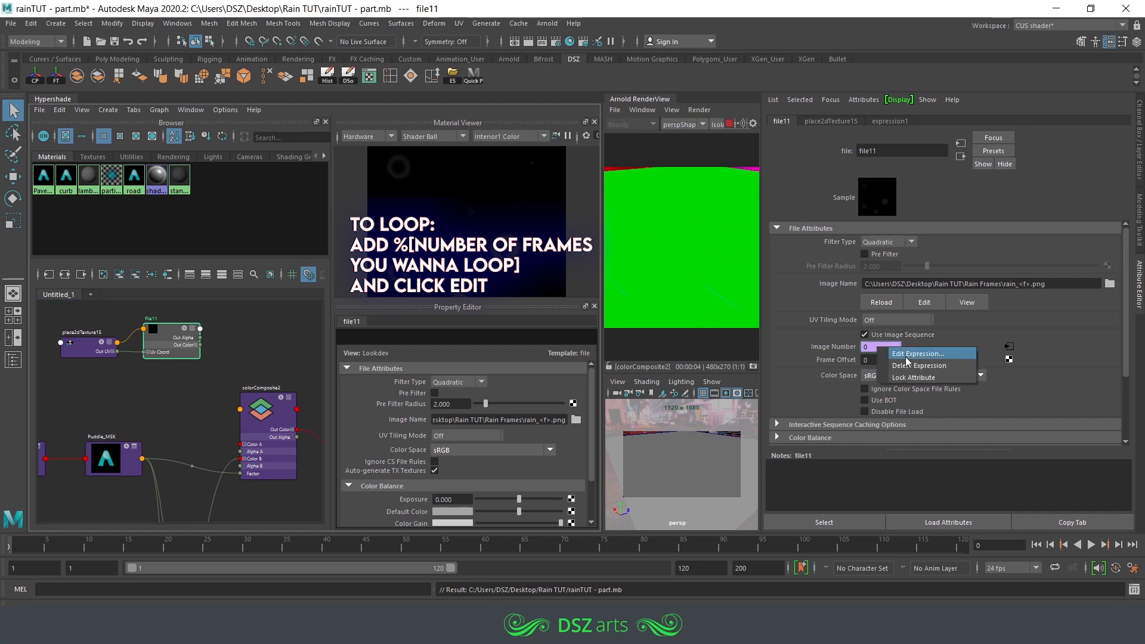
pyautogui.click(907, 354)
pyautogui.click(721, 403)
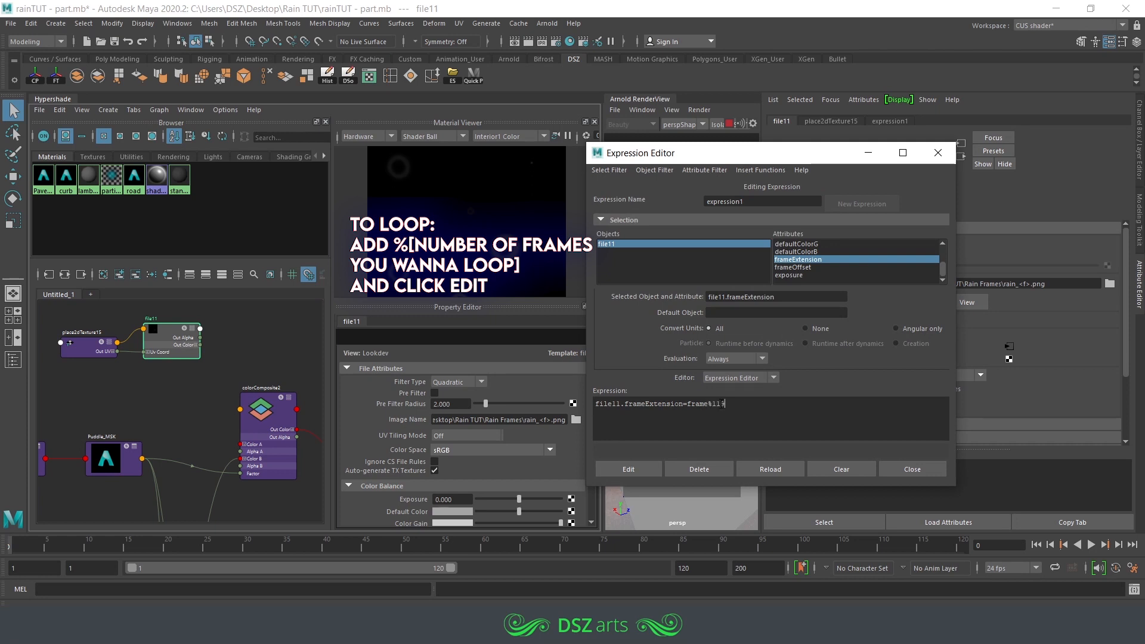
pyautogui.click(626, 470)
pyautogui.click(937, 152)
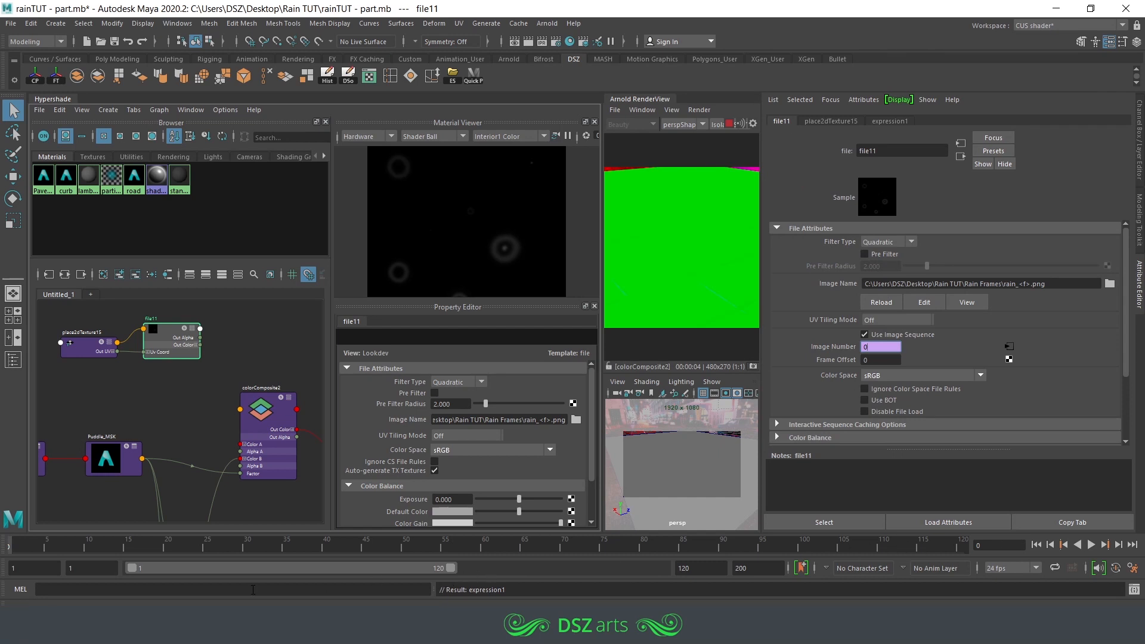
# Add a colorComposite node beside colorComposite2 for blending in the rain texture.
pyautogui.keyDown('alt'); pyautogui.moveTo(229, 343); pyautogui.dragTo(142, 362, button='middle'); pyautogui.keyUp('alt')
pyautogui.click(248, 385)
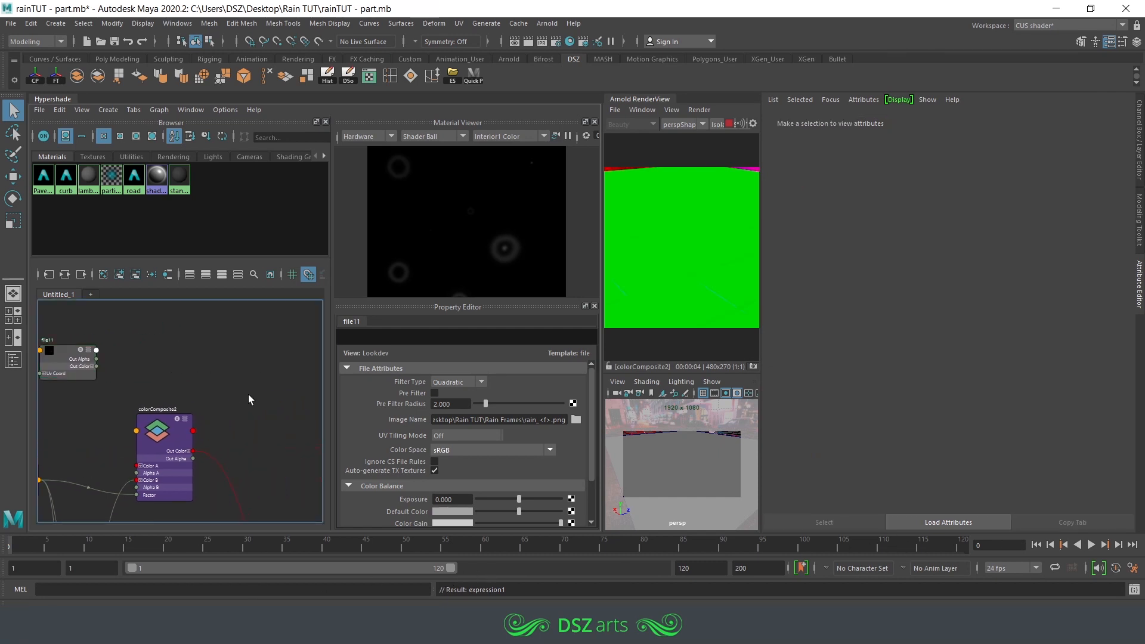
pyautogui.keyDown('alt'); pyautogui.moveTo(232, 390); pyautogui.dragTo(229, 374, button='middle'); pyautogui.keyUp('alt')
pyautogui.press('Tab')
pyautogui.write('col')
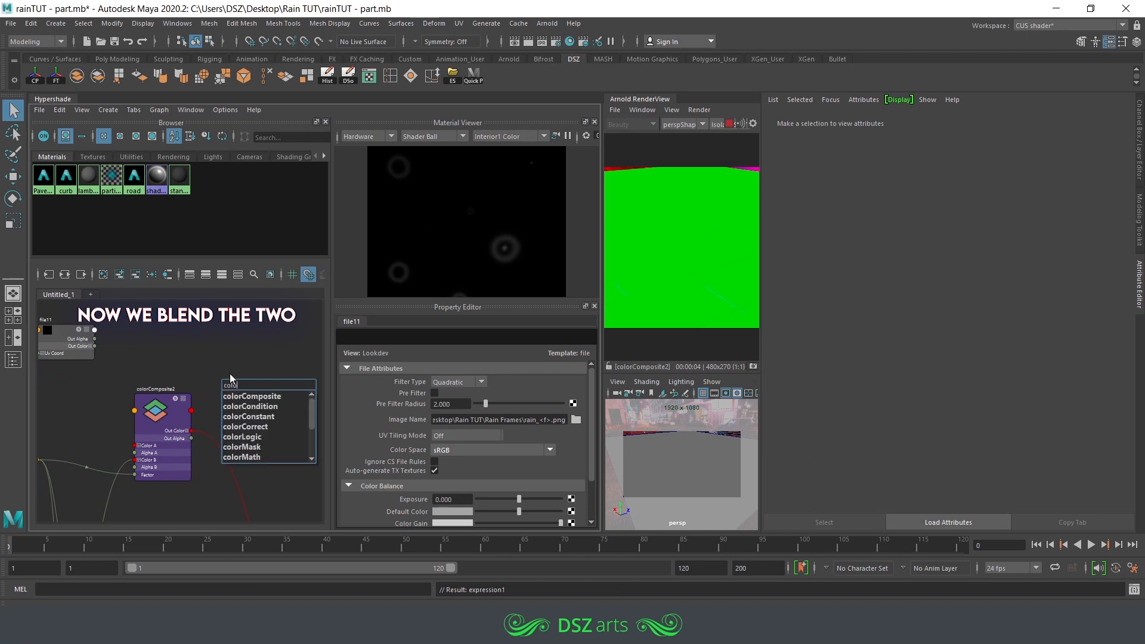
pyautogui.press('Return')
pyautogui.scroll(-3, 267, 403)
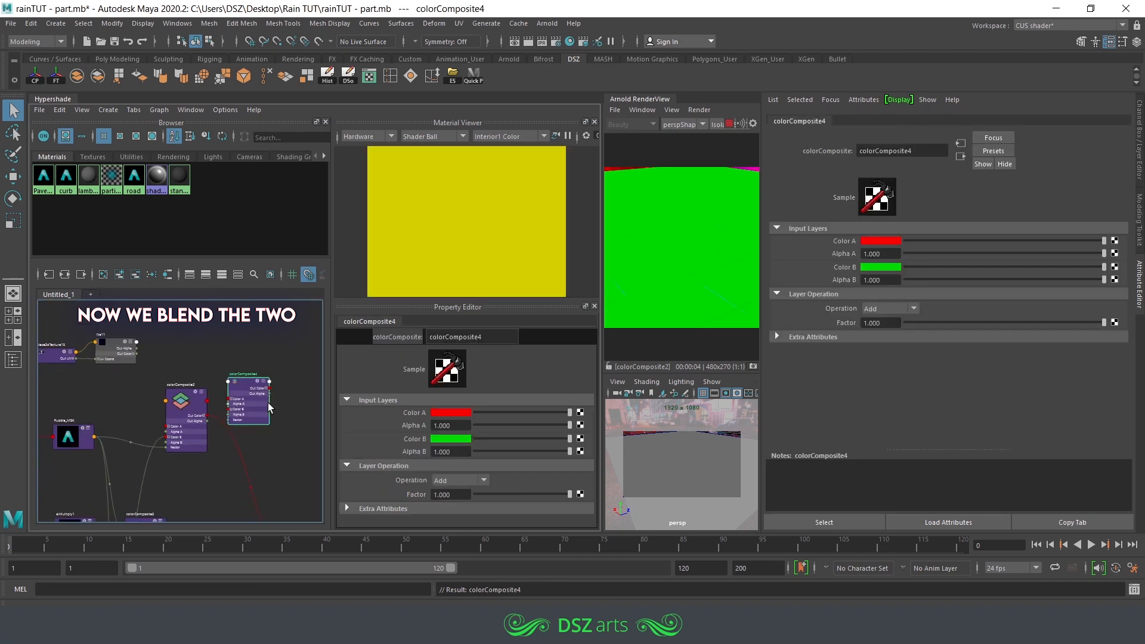
pyautogui.keyDown('alt'); pyautogui.moveTo(266, 389); pyautogui.dragTo(230, 366, button='middle'); pyautogui.keyUp('alt')
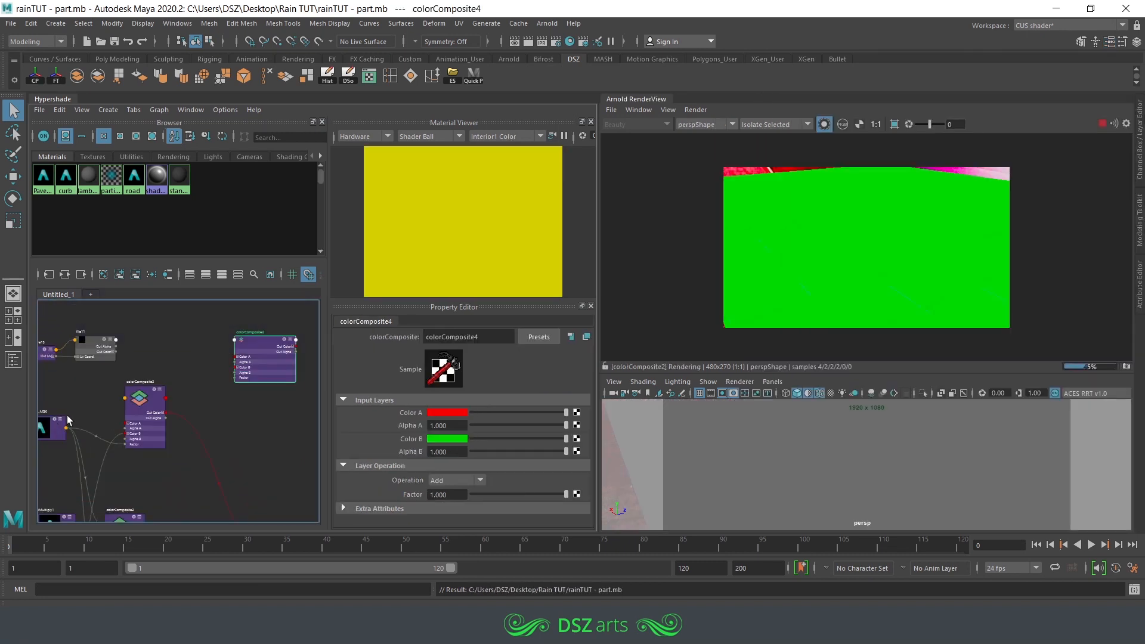
# Connect Puddle_MSK's Out Color R to the new colorComposite node's Factor.
pyautogui.click(100, 425)
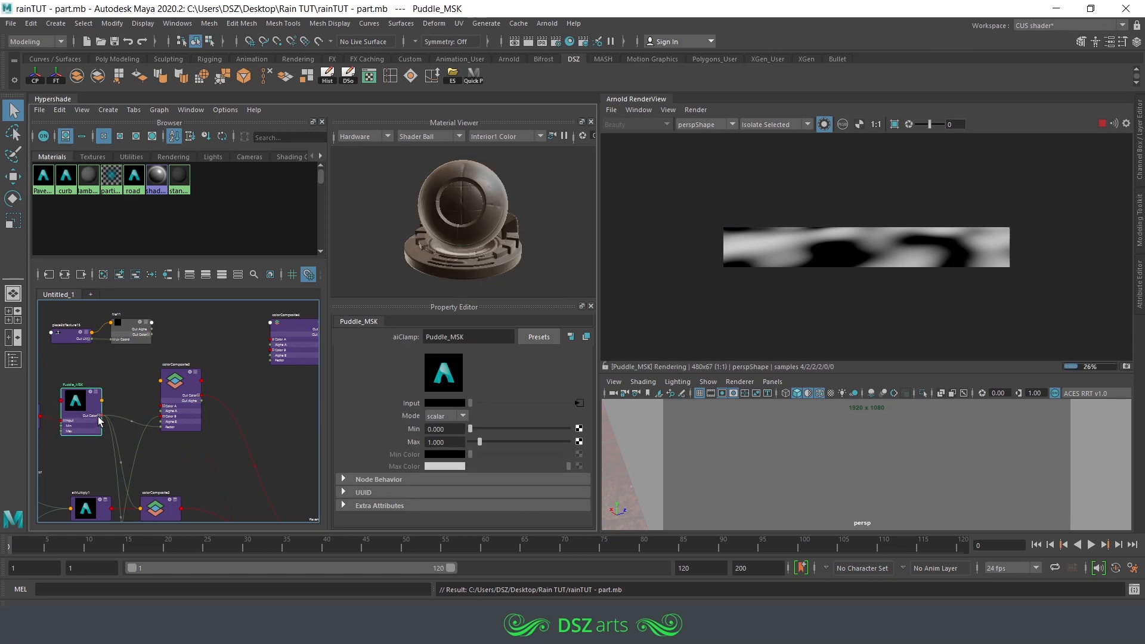
pyautogui.moveTo(103, 422); pyautogui.dragTo(273, 361)
pyautogui.keyDown('alt'); pyautogui.moveTo(282, 365); pyautogui.dragTo(238, 405, button='middle'); pyautogui.keyUp('alt')
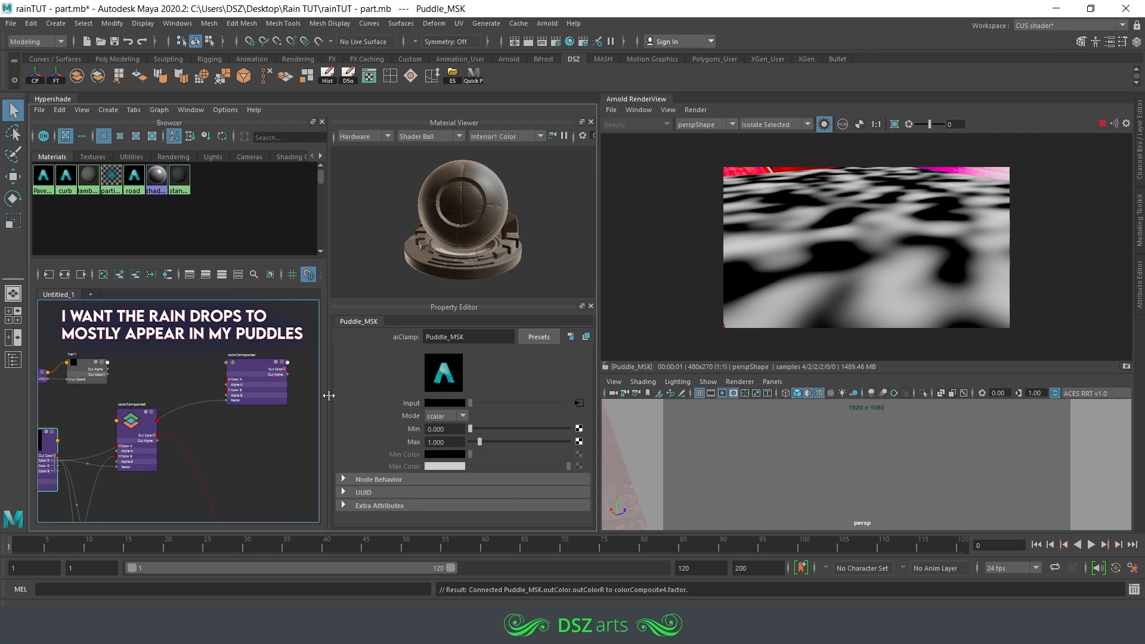
pyautogui.scroll(1, 192, 394)
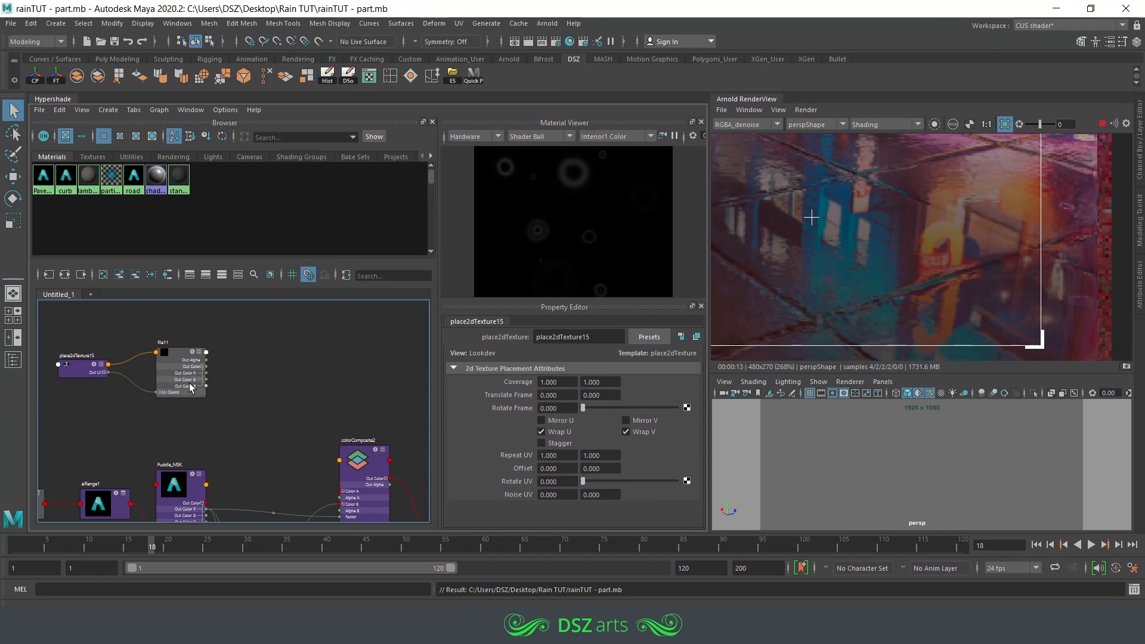
# Add a colorComposite node beside the rain file texture and connect the texture's Out Color R to its Factor.
pyautogui.click(179, 310)
pyautogui.keyDown('alt'); pyautogui.moveTo(260, 402); pyautogui.dragTo(254, 391, button='middle'); pyautogui.keyUp('alt')
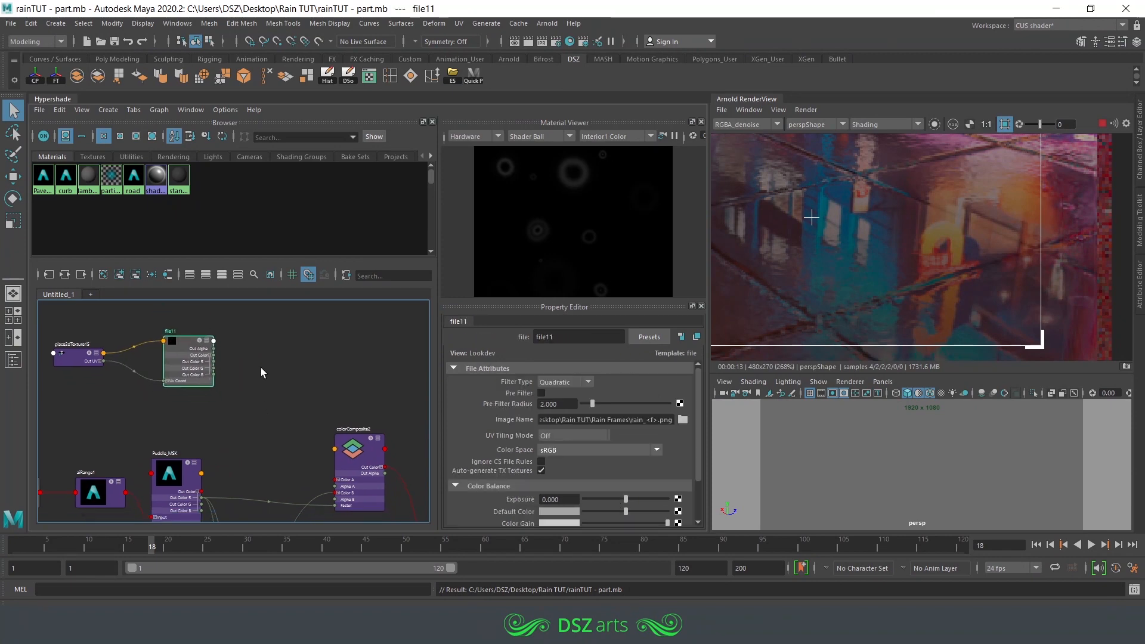
pyautogui.click(250, 389)
pyautogui.press('Tab')
pyautogui.write('colo')
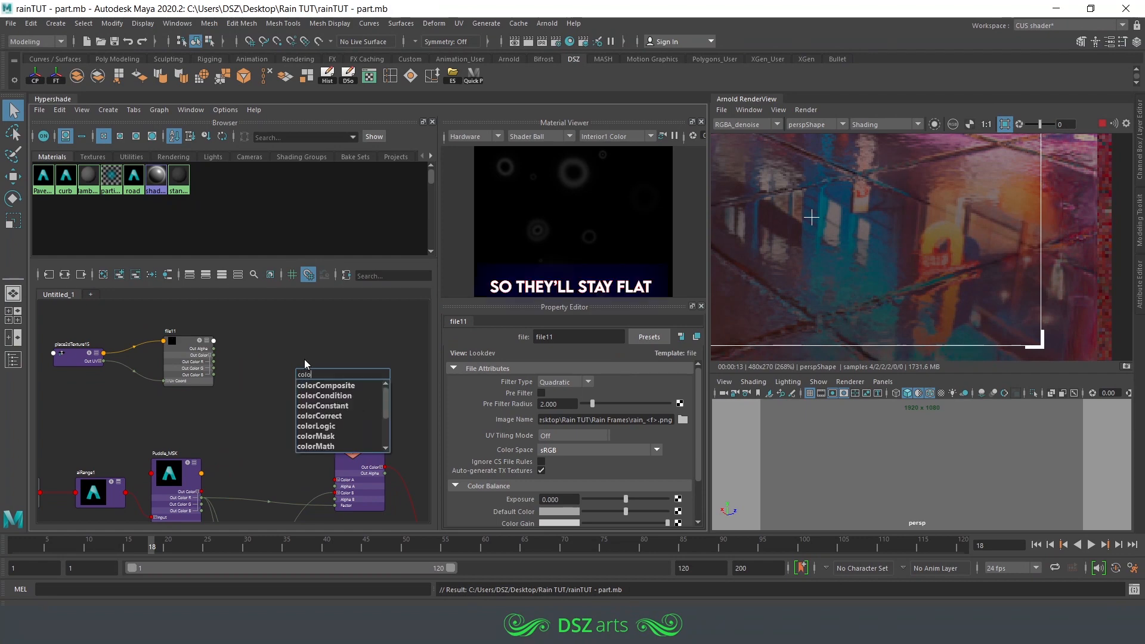
pyautogui.press('Return')
pyautogui.moveTo(331, 403); pyautogui.dragTo(286, 358)
pyautogui.click(187, 362)
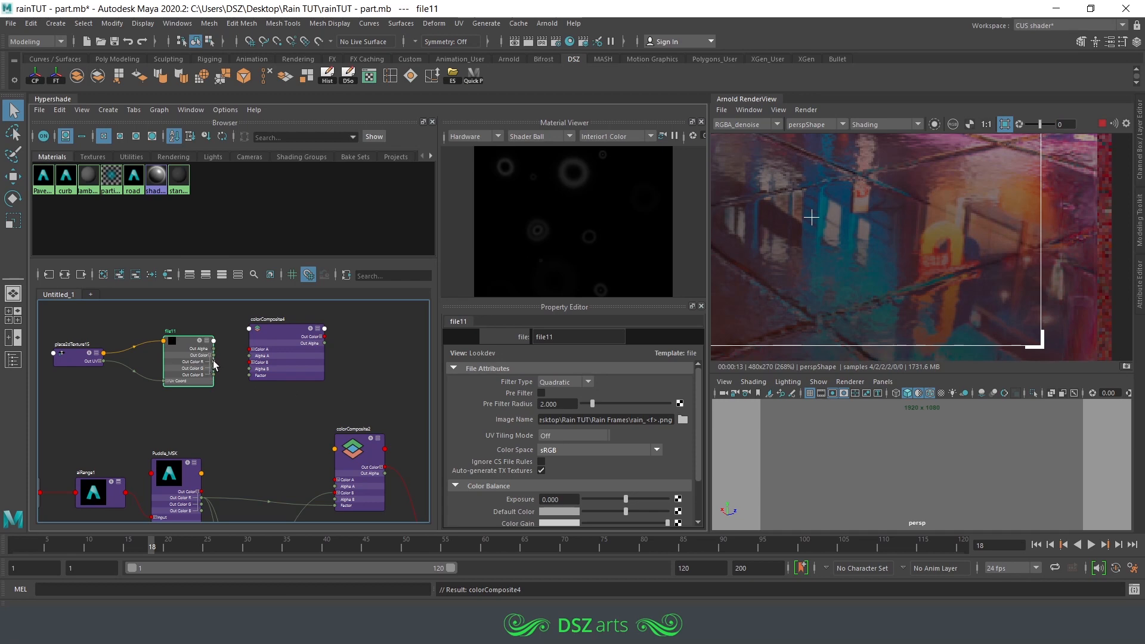
pyautogui.moveTo(213, 362); pyautogui.dragTo(303, 369)
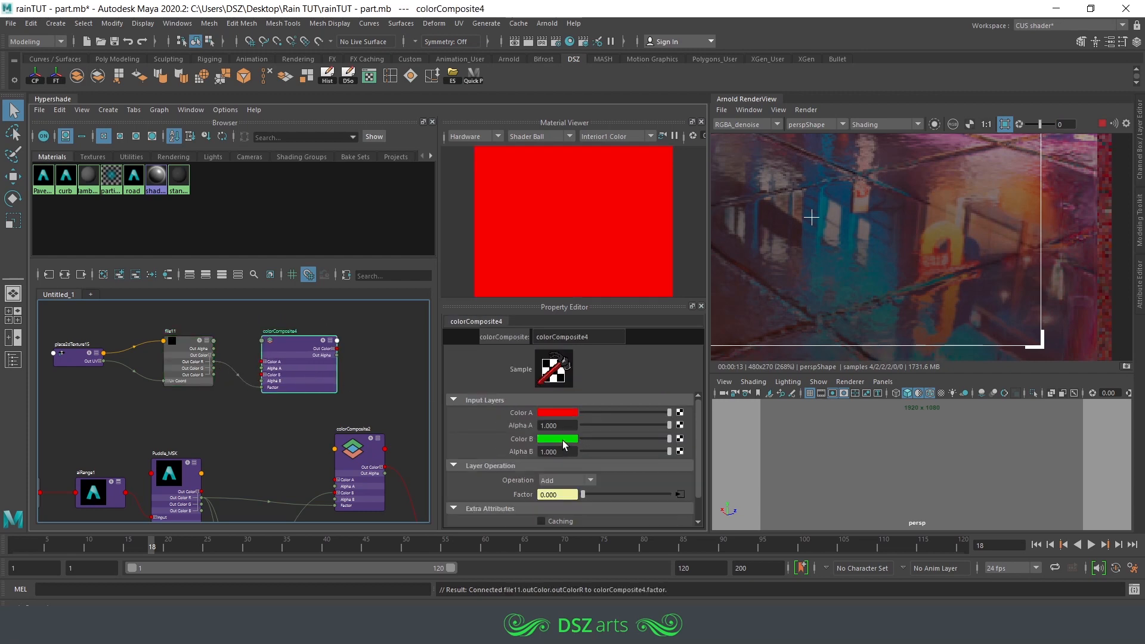
# Set Color A of the new colorComposite node to pure green, RGB 0, 255, 0.
pyautogui.click(558, 413)
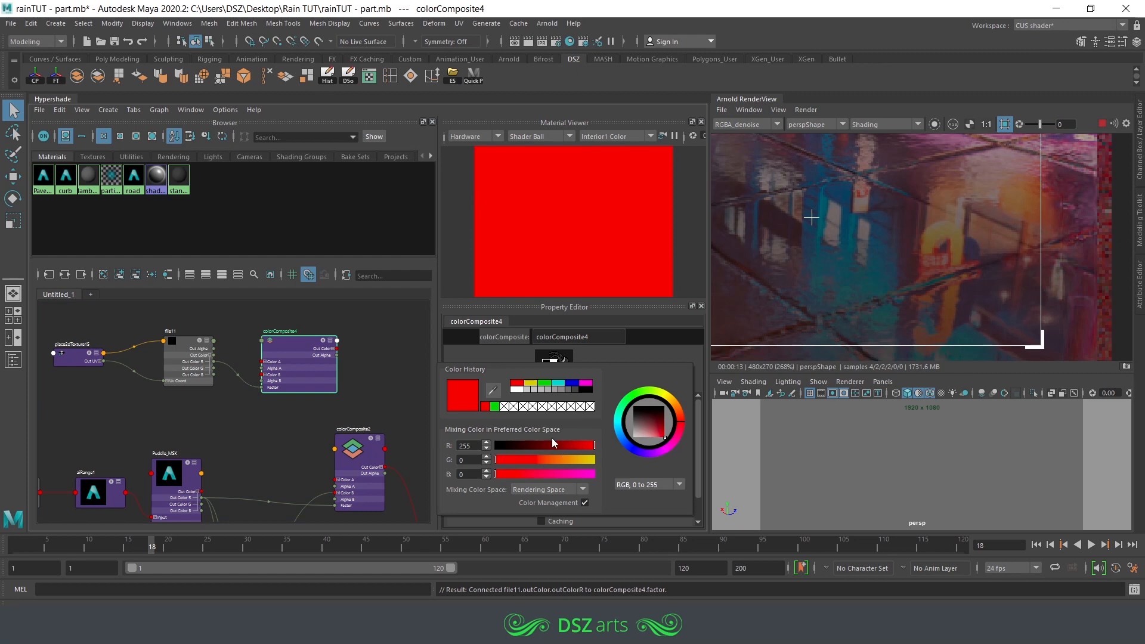
pyautogui.moveTo(517, 462); pyautogui.dragTo(494, 446)
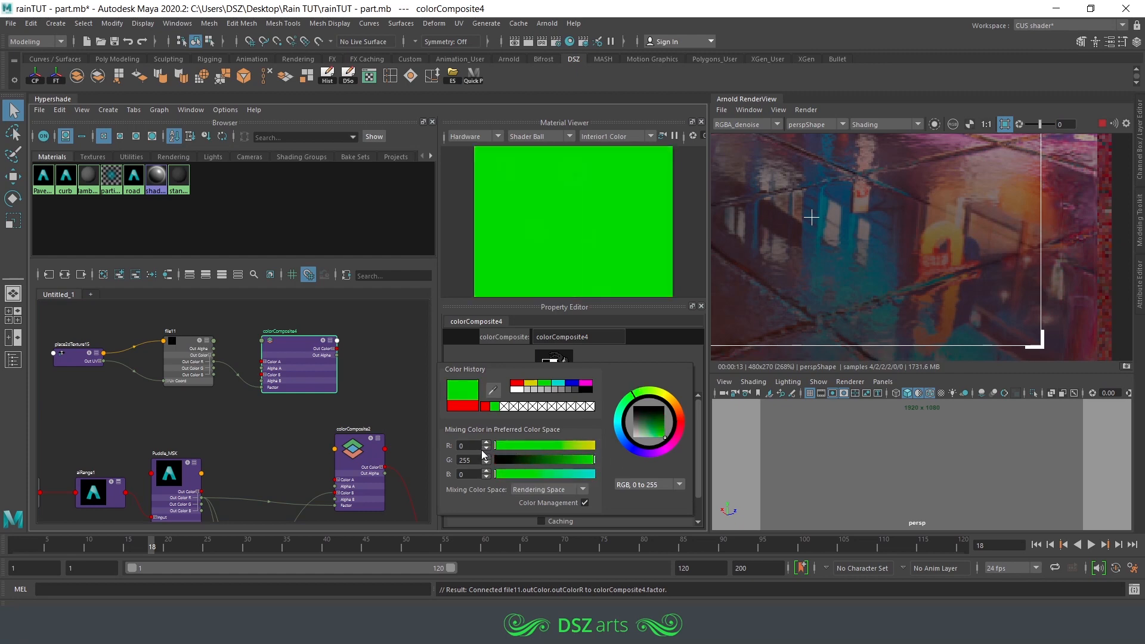
pyautogui.click(410, 406)
# Set Color B of the new colorComposite node to white and its Operation to Mix.
pyautogui.click(549, 439)
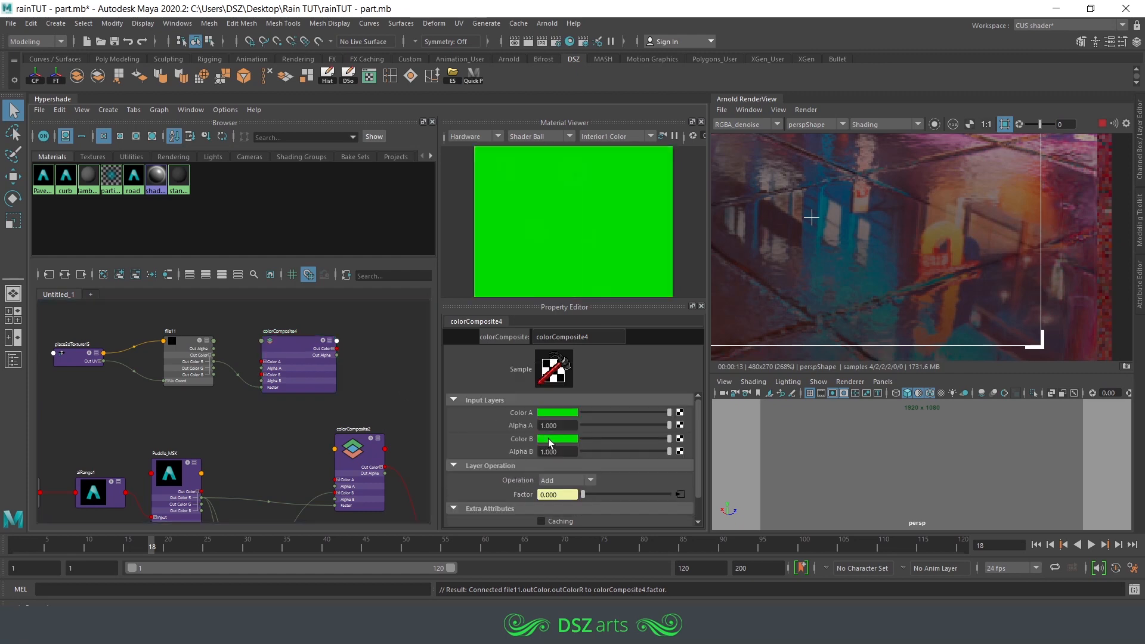
pyautogui.click(636, 512)
pyautogui.click(608, 534)
pyautogui.moveTo(505, 486); pyautogui.dragTo(448, 487)
pyautogui.click(580, 481)
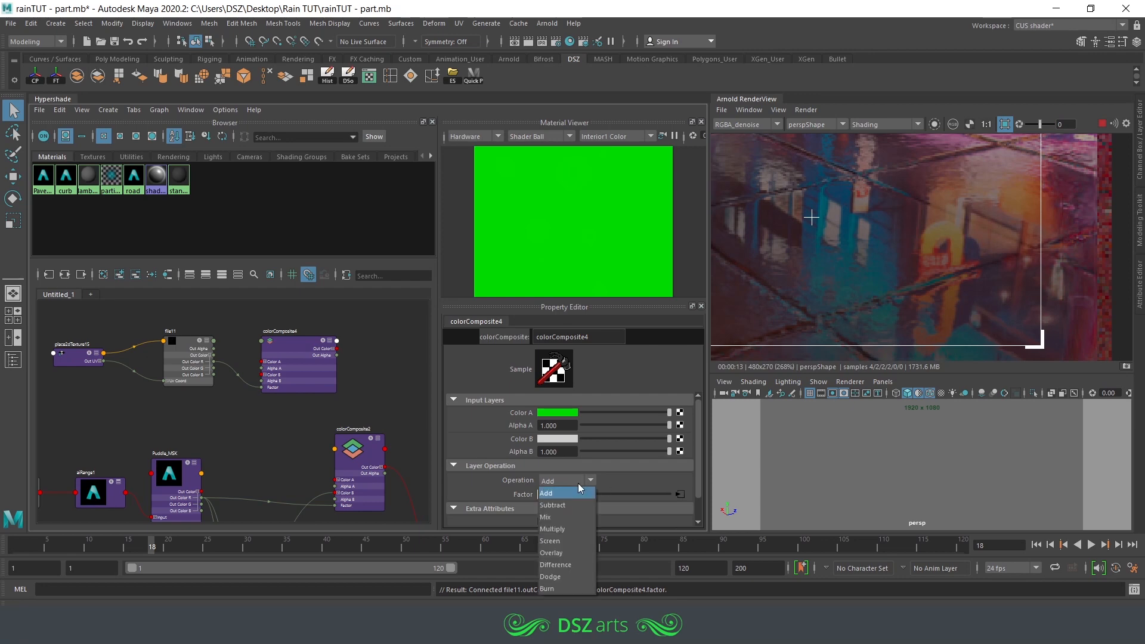
pyautogui.click(569, 516)
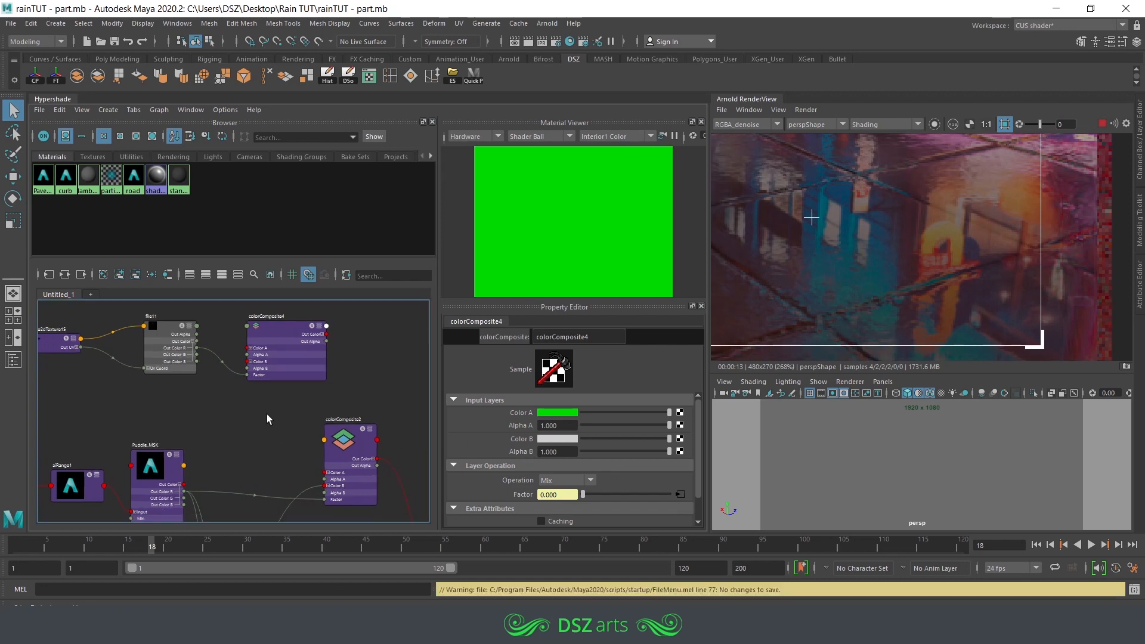
# Connect the new composite's Out Color to colorComposite2's Color A, and preview the rain file texture in the isolated render.
pyautogui.keyDown('alt'); pyautogui.moveTo(266, 414); pyautogui.dragTo(295, 402, button='middle'); pyautogui.keyUp('alt')
pyautogui.moveTo(331, 350); pyautogui.dragTo(357, 460)
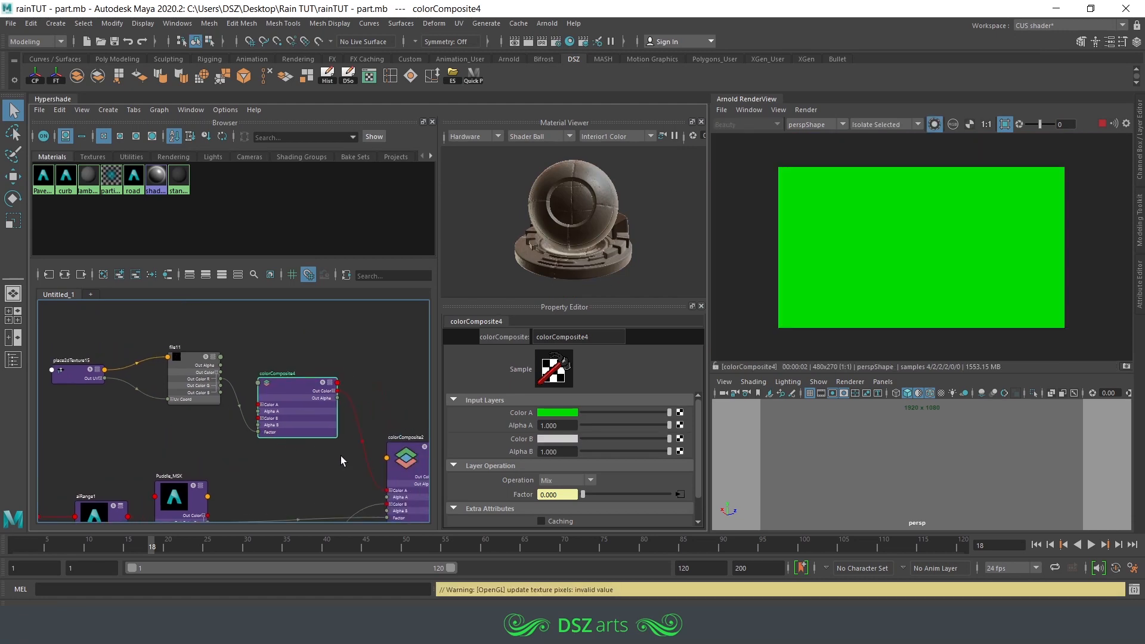
pyautogui.keyDown('alt'); pyautogui.moveTo(341, 456); pyautogui.dragTo(337, 454, button='middle'); pyautogui.keyUp('alt')
pyautogui.scroll(2, 213, 437)
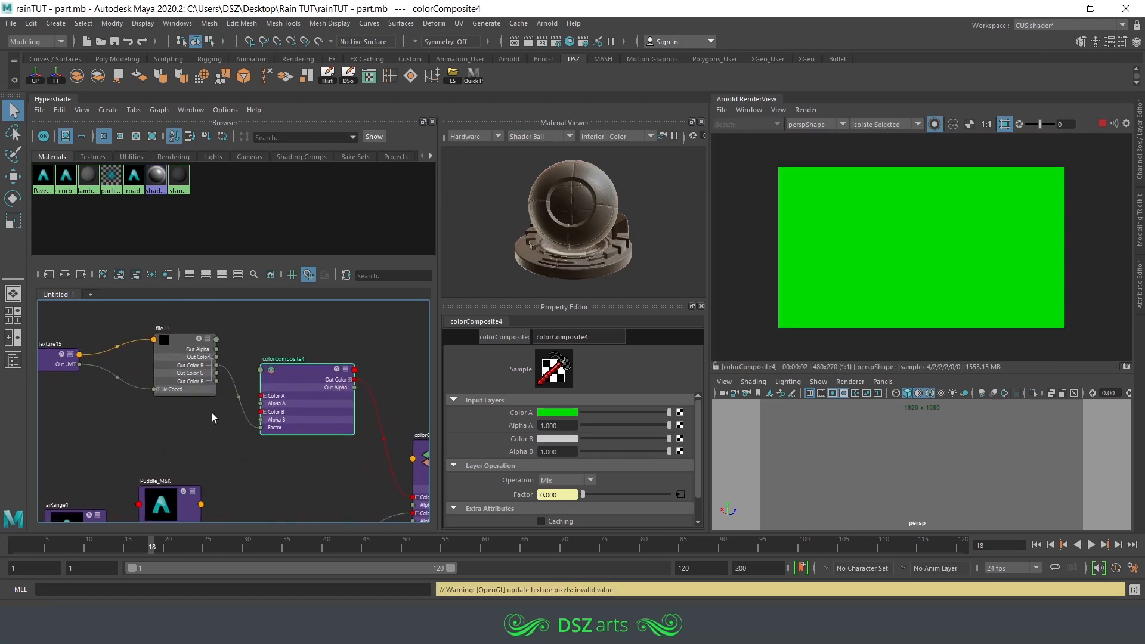
pyautogui.keyDown('alt'); pyautogui.moveTo(212, 413); pyautogui.dragTo(222, 452, button='middle'); pyautogui.keyUp('alt')
pyautogui.click(208, 420)
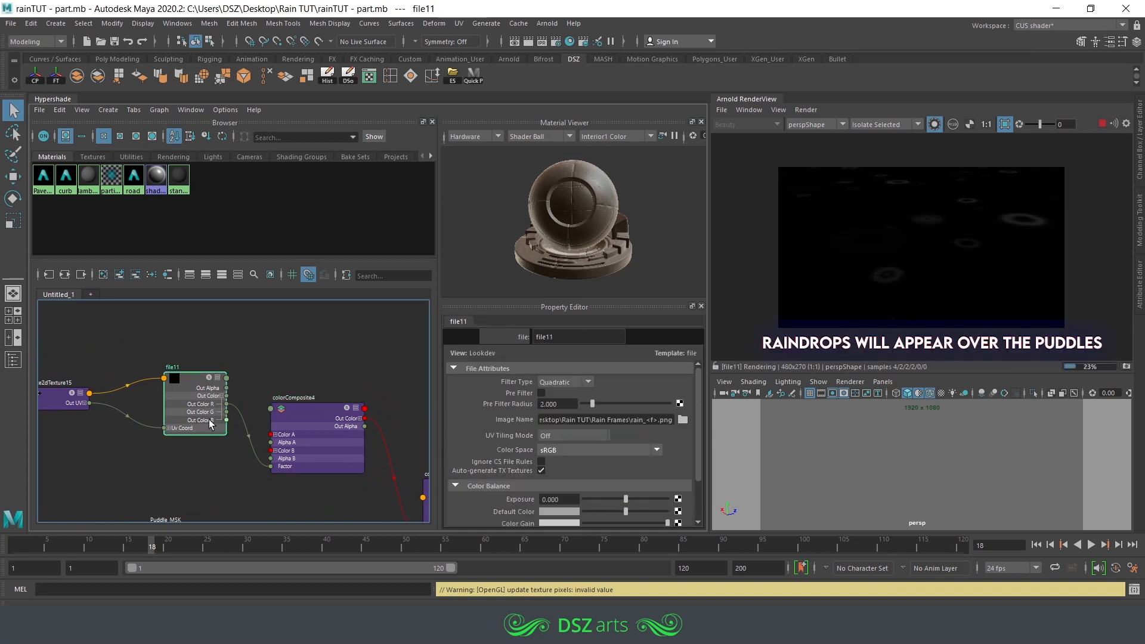
# Preview the colorComposite2 node in the isolated render to examine how the raindrops blend with the puddles.
pyautogui.keyDown('alt'); pyautogui.moveTo(307, 450); pyautogui.dragTo(234, 402, button='middle'); pyautogui.keyUp('alt')
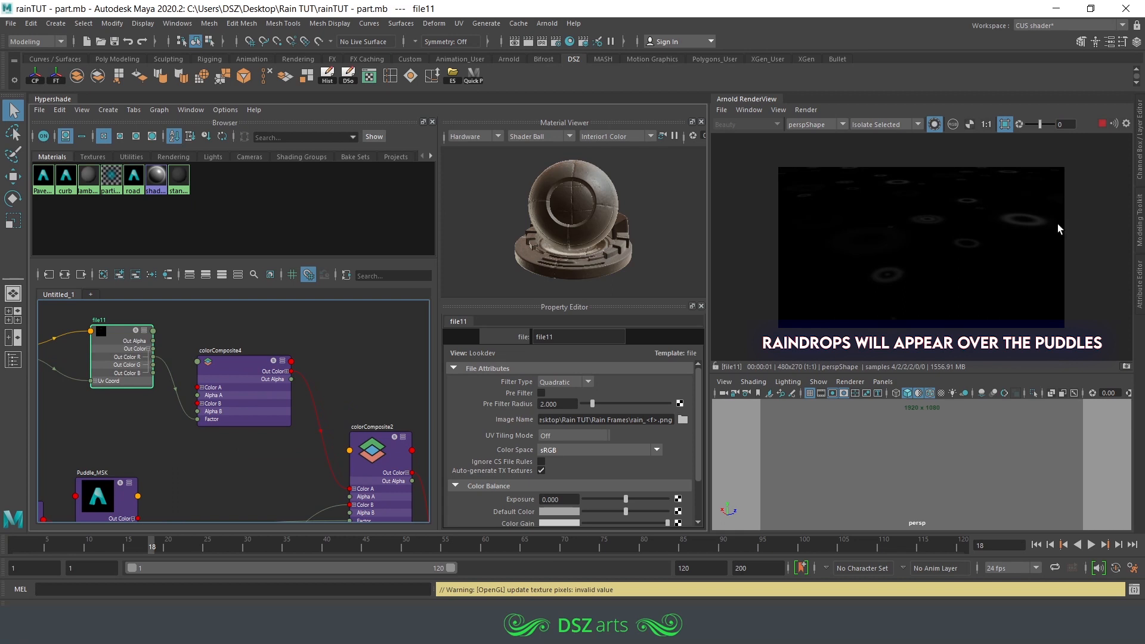
pyautogui.keyDown('alt'); pyautogui.moveTo(289, 466); pyautogui.dragTo(258, 420, button='middle'); pyautogui.keyUp('alt')
pyautogui.click(326, 427)
pyautogui.keyDown('alt'); pyautogui.moveTo(326, 427); pyautogui.dragTo(291, 404, button='middle'); pyautogui.keyUp('alt')
pyautogui.scroll(-3, 291, 404)
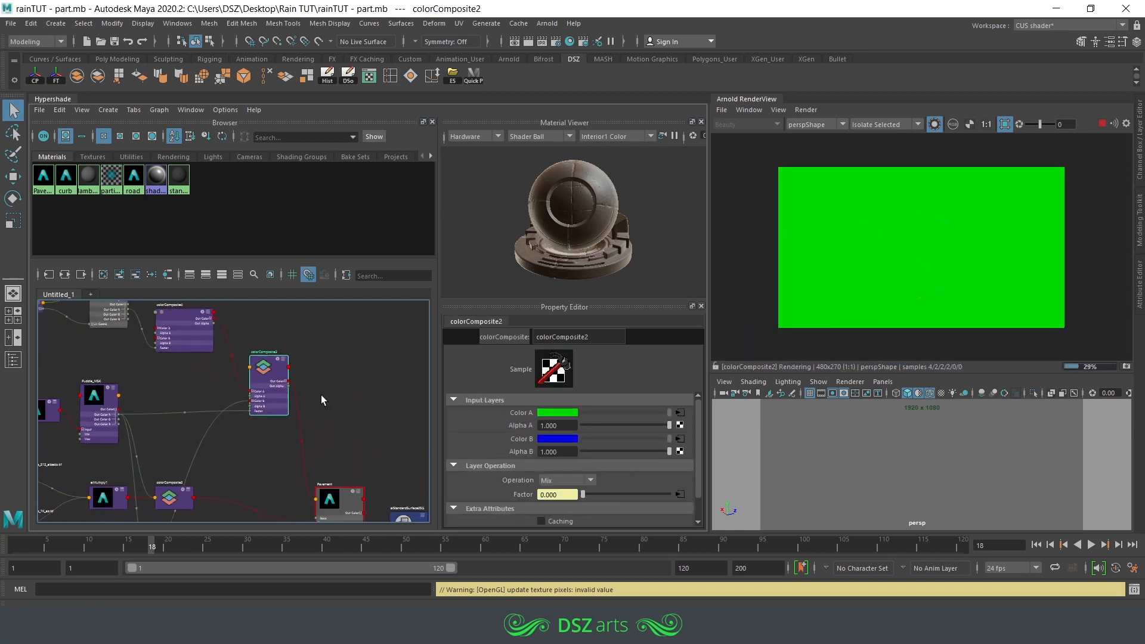
pyautogui.keyDown('alt'); pyautogui.moveTo(361, 452); pyautogui.dragTo(331, 380, button='middle'); pyautogui.keyUp('alt')
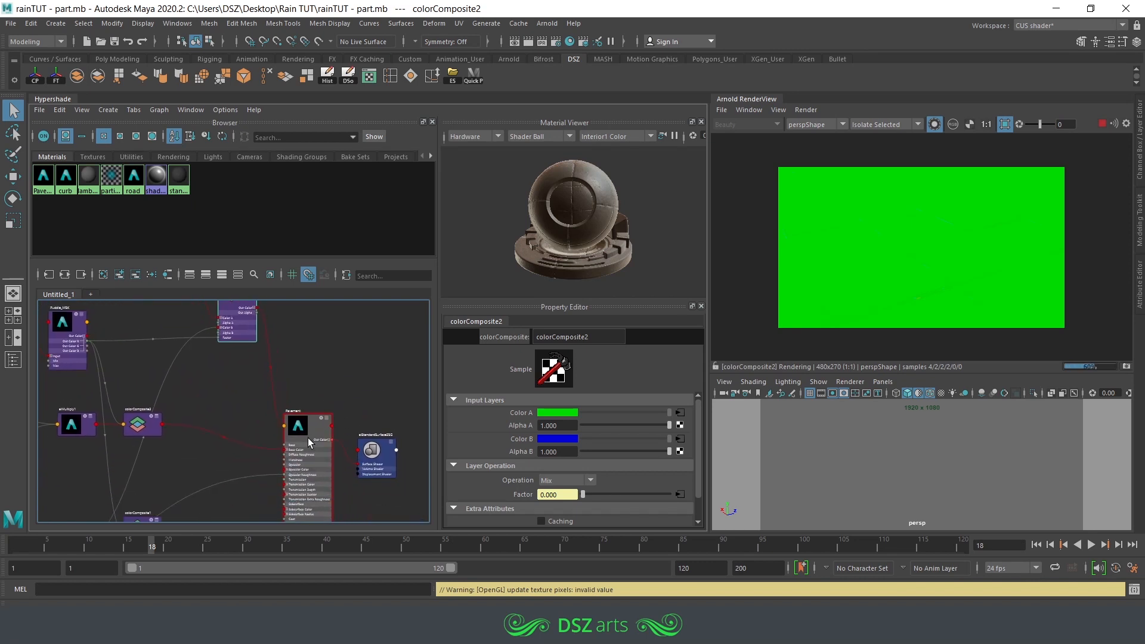
# Switch the render view to Shading mode and render a cropped region over the pavement's puddle reflections.
pyautogui.click(886, 125)
pyautogui.click(878, 133)
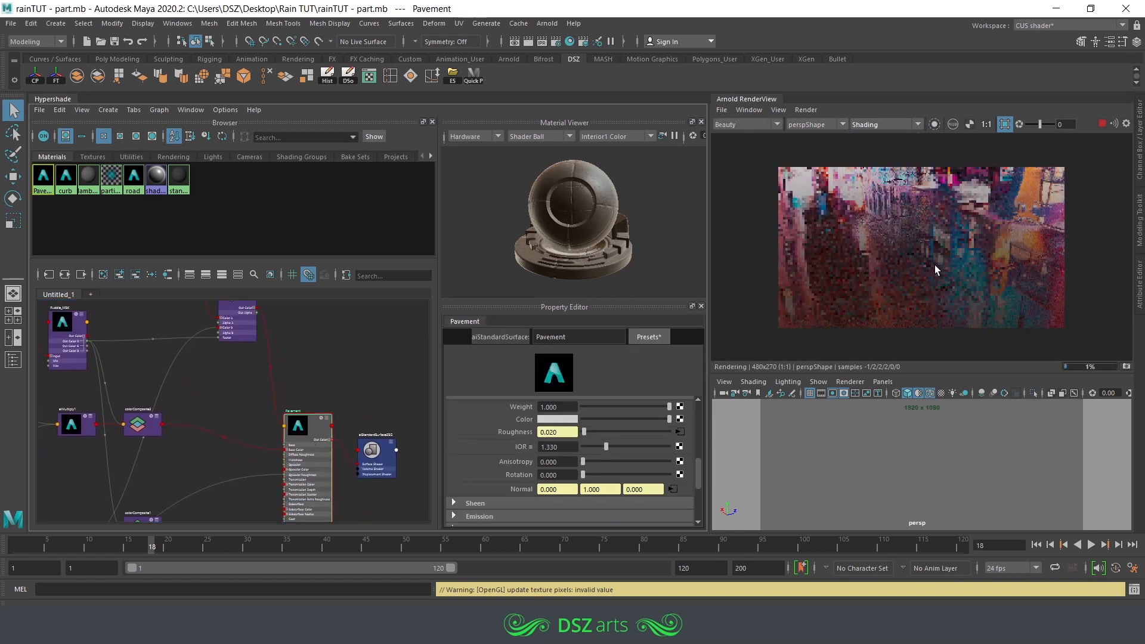
pyautogui.scroll(2, 993, 236)
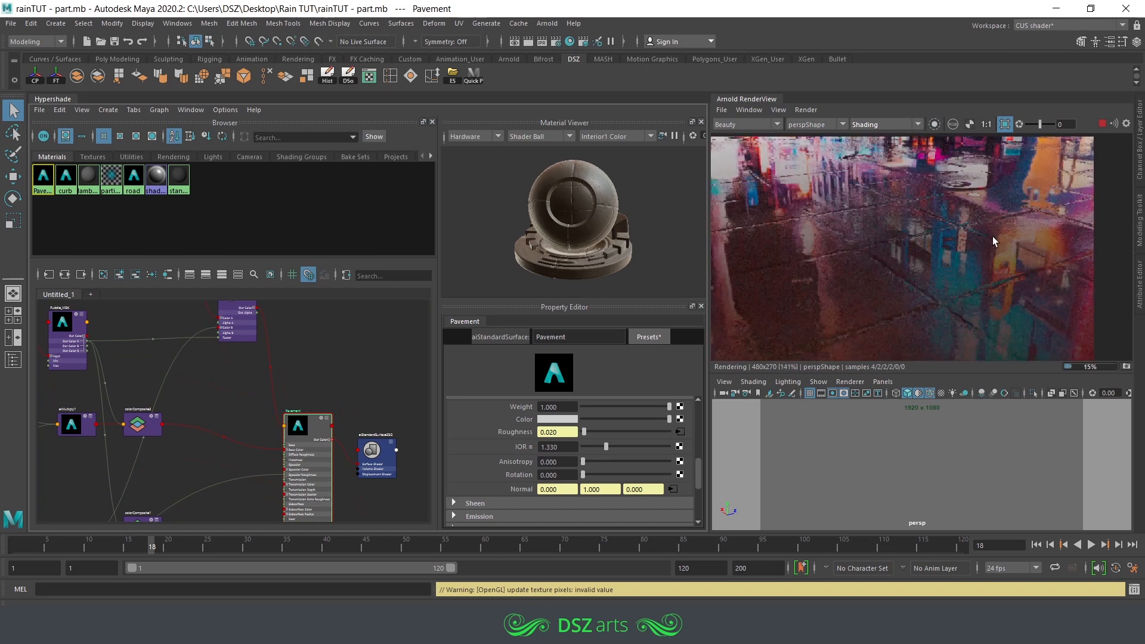
pyautogui.scroll(2, 993, 236)
pyautogui.moveTo(887, 205); pyautogui.dragTo(1057, 279)
pyautogui.keyDown('alt'); pyautogui.moveTo(982, 188); pyautogui.dragTo(1013, 278, button='middle'); pyautogui.keyUp('alt')
pyautogui.moveTo(902, 202); pyautogui.dragTo(1090, 348)
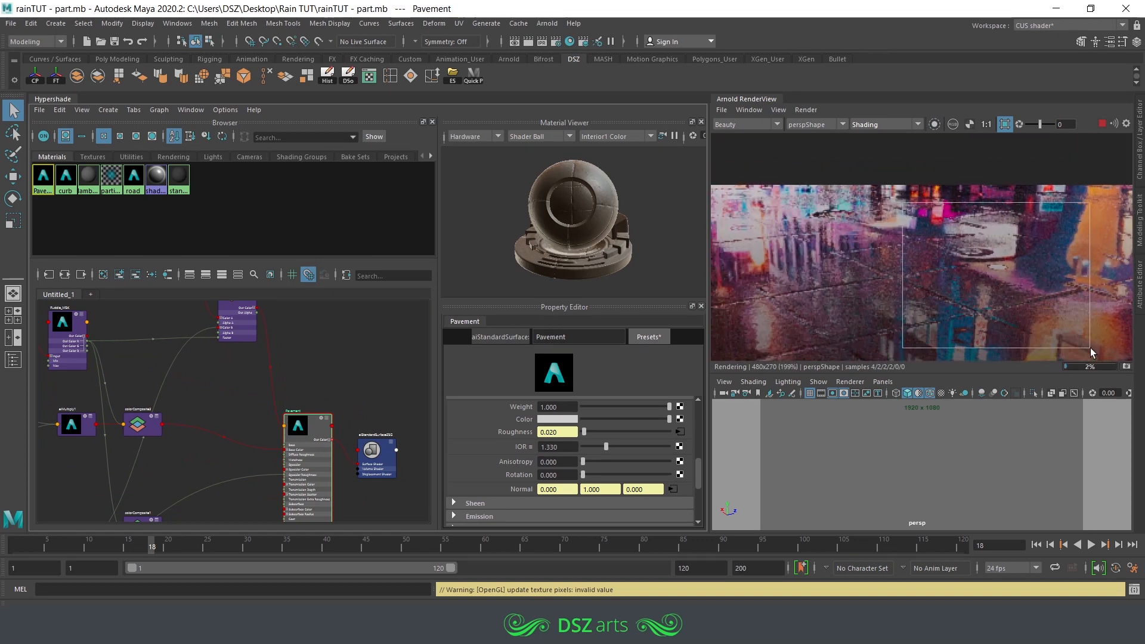
pyautogui.keyDown('alt'); pyautogui.moveTo(988, 297); pyautogui.dragTo(983, 232, button='middle'); pyautogui.keyUp('alt')
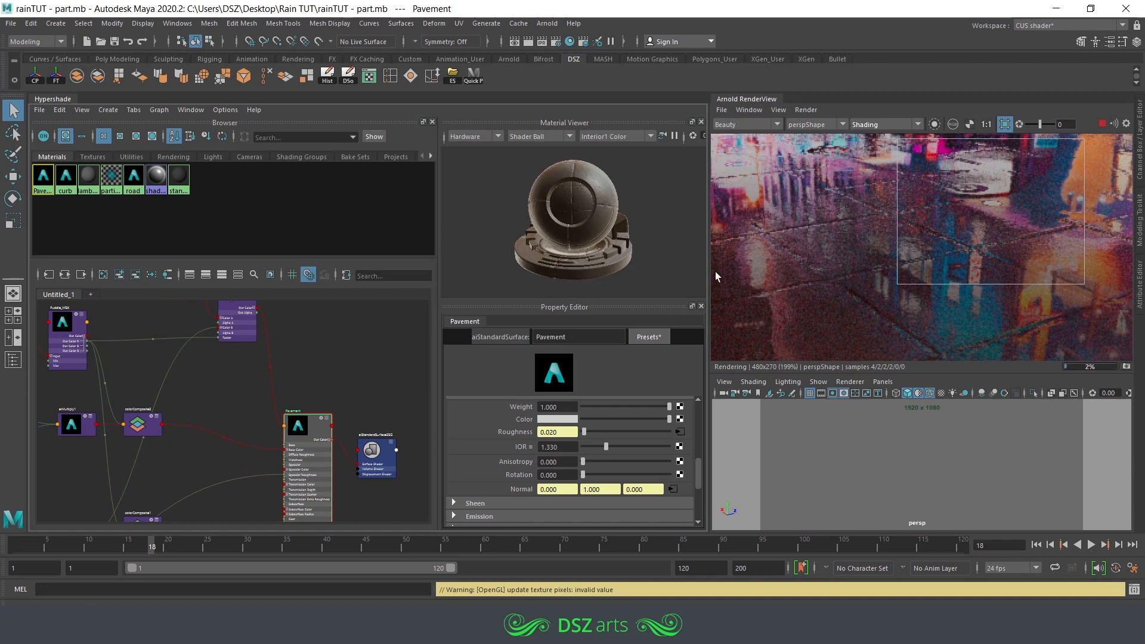
# Set Repeat UV to 5 by 5 on the place2dTexture node of the rain file texture.
pyautogui.keyDown('alt'); pyautogui.moveTo(187, 392); pyautogui.dragTo(239, 426, button='middle'); pyautogui.keyUp('alt')
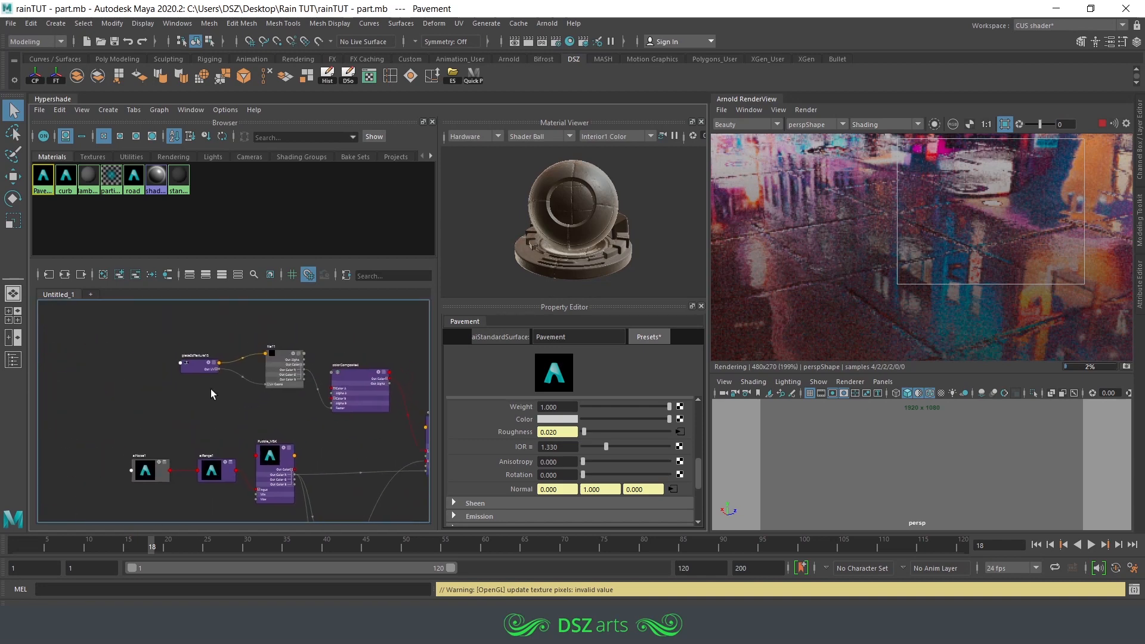
pyautogui.click(883, 124)
pyautogui.click(871, 206)
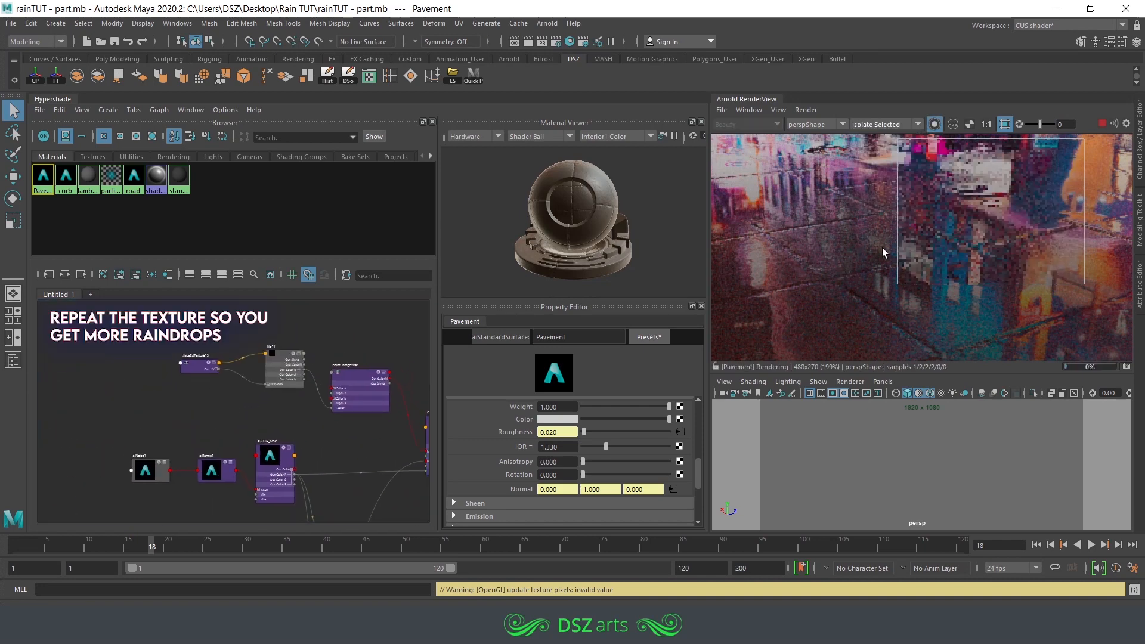
pyautogui.click(195, 365)
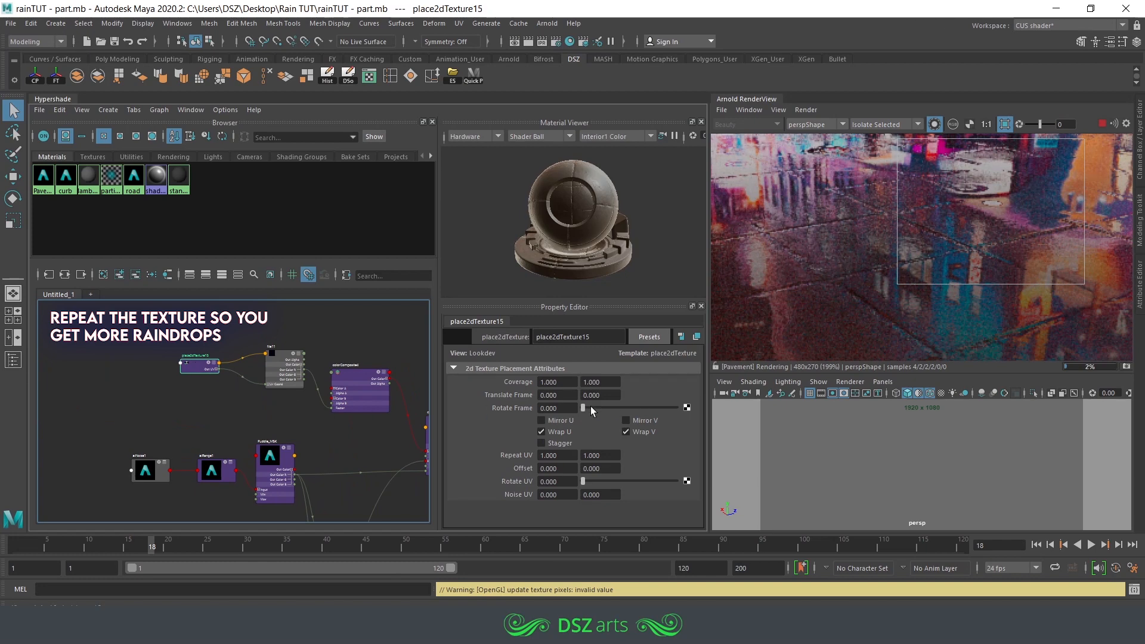
pyautogui.scroll(5, 256, 403)
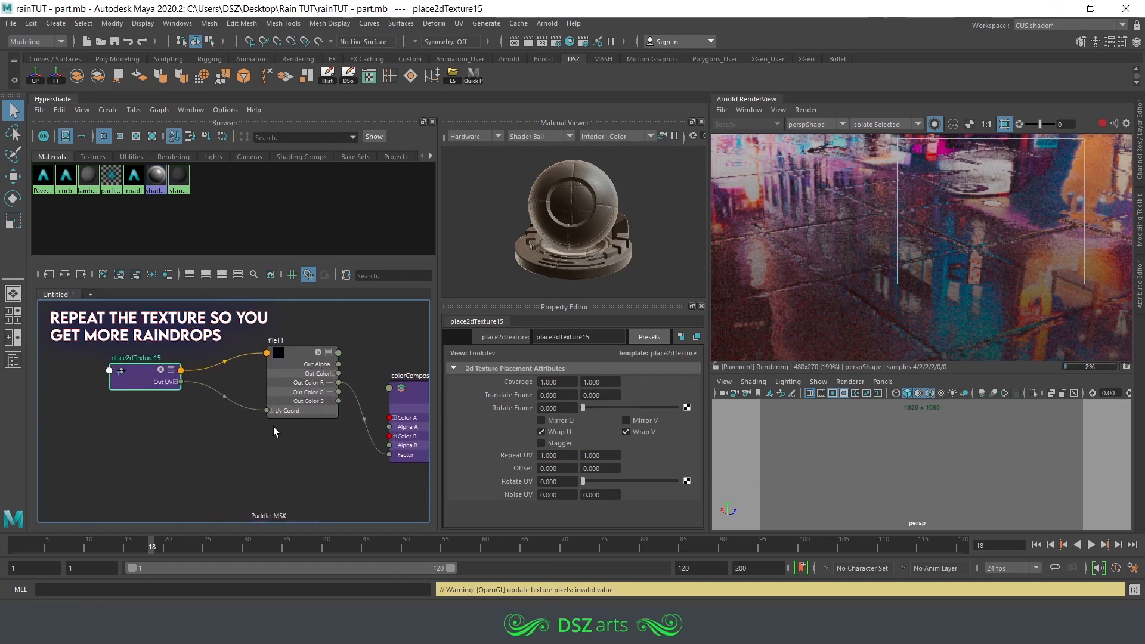
pyautogui.moveTo(573, 458); pyautogui.dragTo(543, 456)
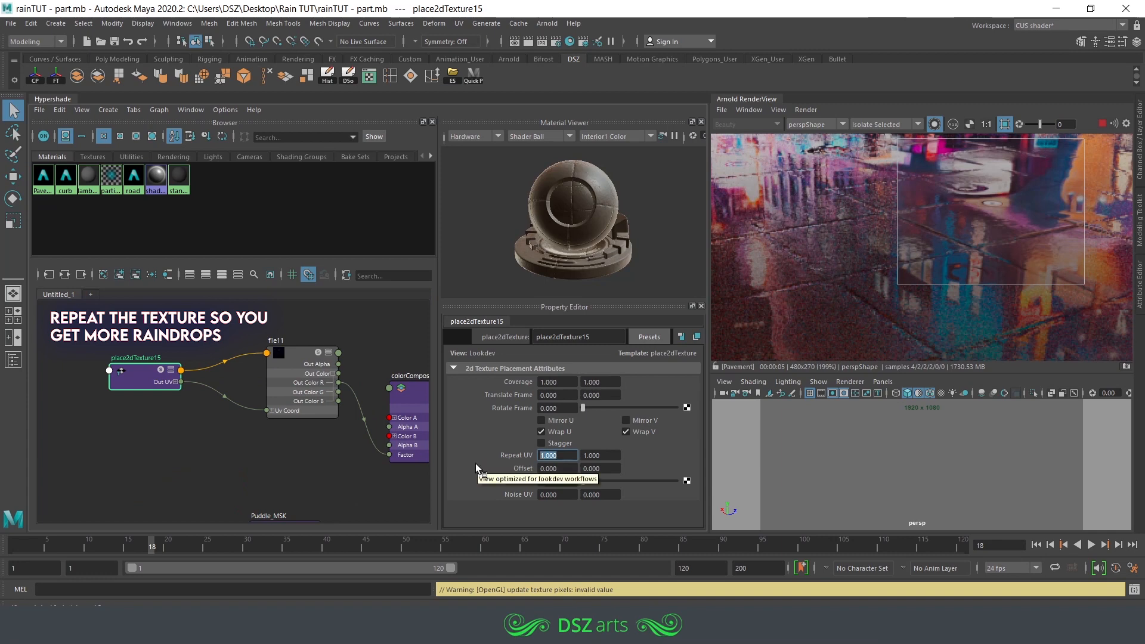
pyautogui.write('5')
pyautogui.press('Tab')
pyautogui.write('5')
pyautogui.press('Return')
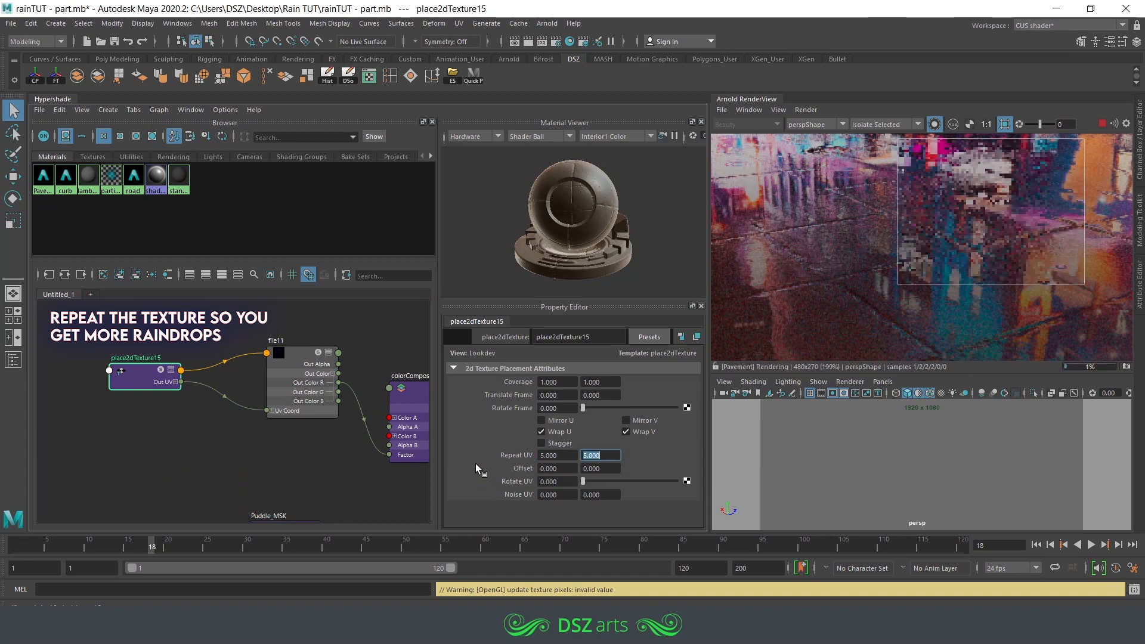
# Return the render view to Shading mode and render several pavement regions up close to examine the repeated raindrops.
pyautogui.click(891, 128)
pyautogui.click(878, 134)
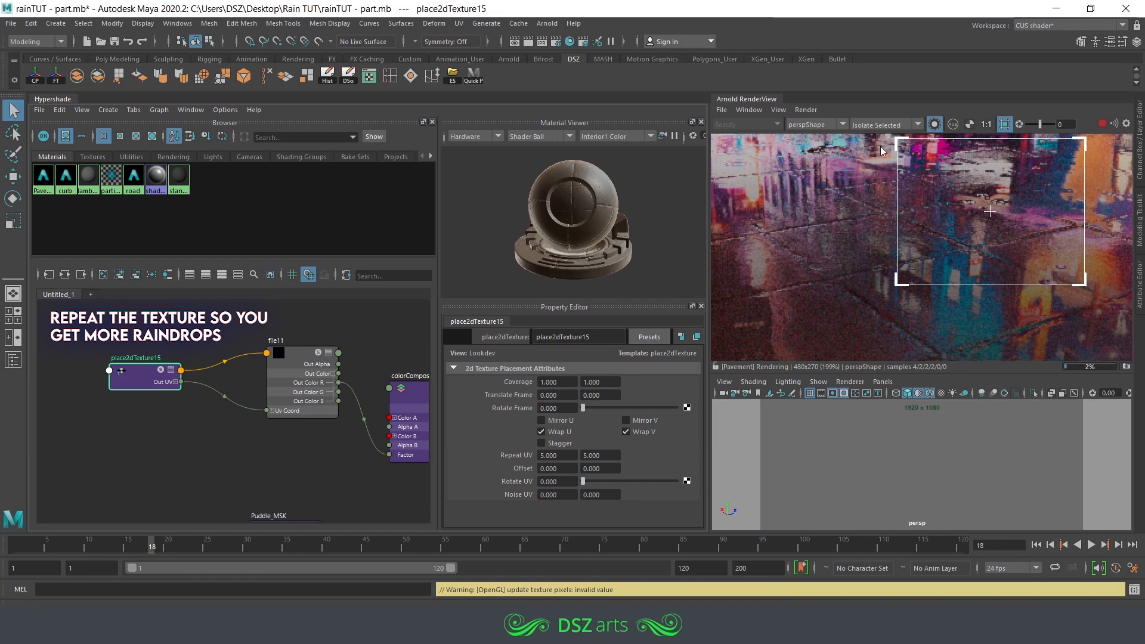
pyautogui.moveTo(778, 161); pyautogui.dragTo(1031, 336)
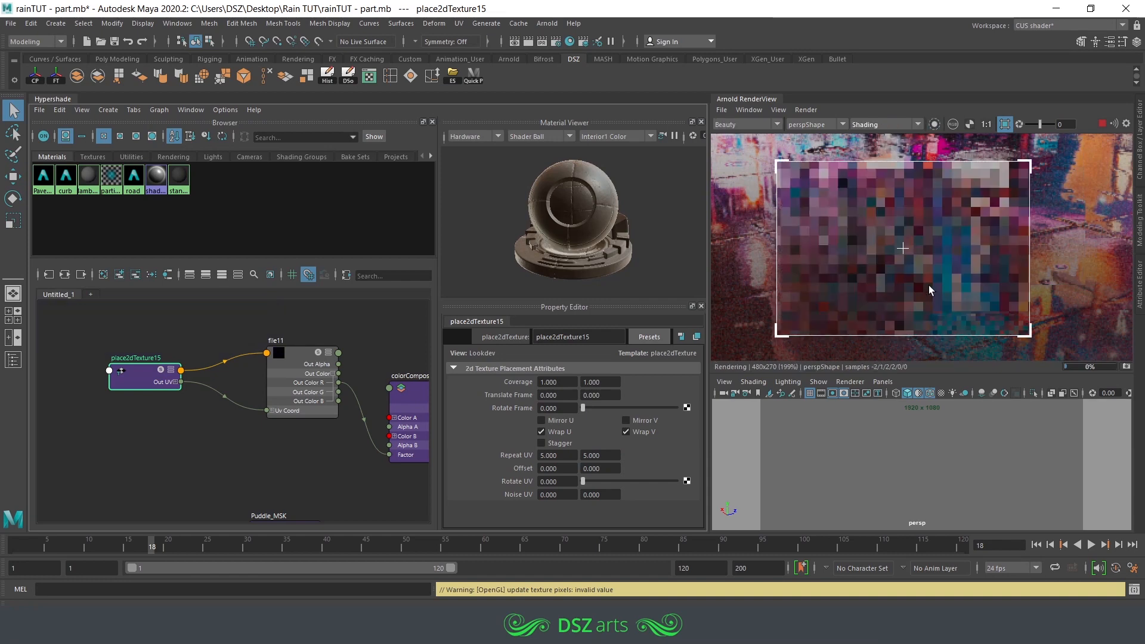
pyautogui.moveTo(1048, 293); pyautogui.dragTo(958, 263, button='middle')
pyautogui.moveTo(984, 206); pyautogui.dragTo(969, 244, button='middle')
pyautogui.moveTo(1016, 184); pyautogui.dragTo(754, 359)
pyautogui.scroll(-2, 842, 298)
pyautogui.moveTo(841, 299); pyautogui.dragTo(918, 262, button='middle')
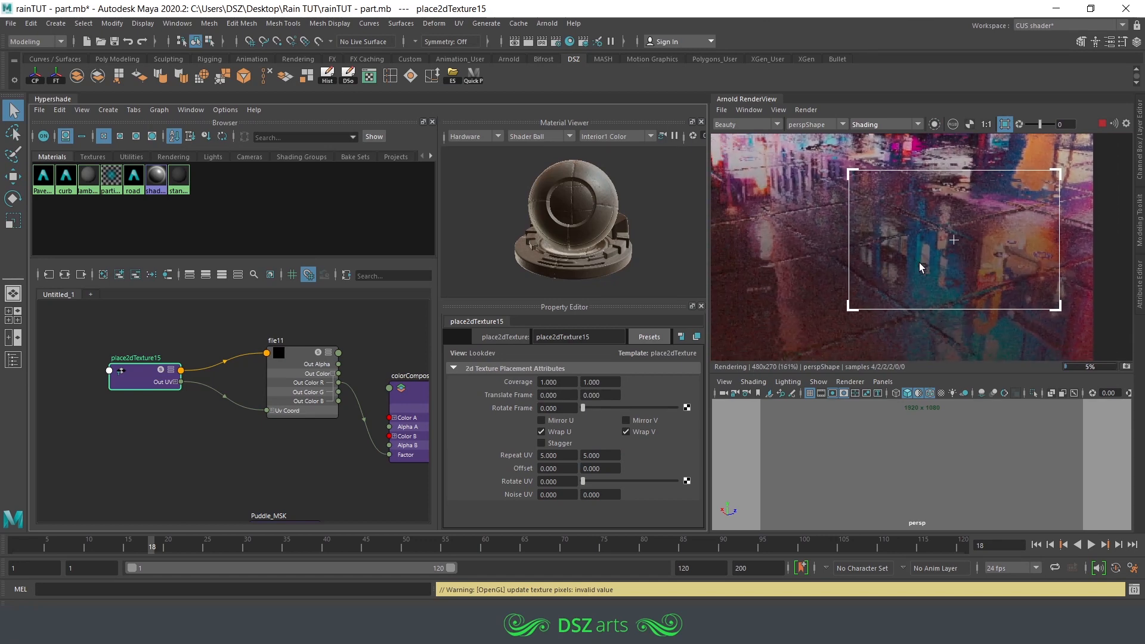
pyautogui.moveTo(764, 170); pyautogui.dragTo(1132, 359)
pyautogui.scroll(1, 893, 325)
pyautogui.scroll(2, 950, 323)
pyautogui.moveTo(950, 323); pyautogui.dragTo(924, 295, button='middle')
pyautogui.scroll(3, 879, 270)
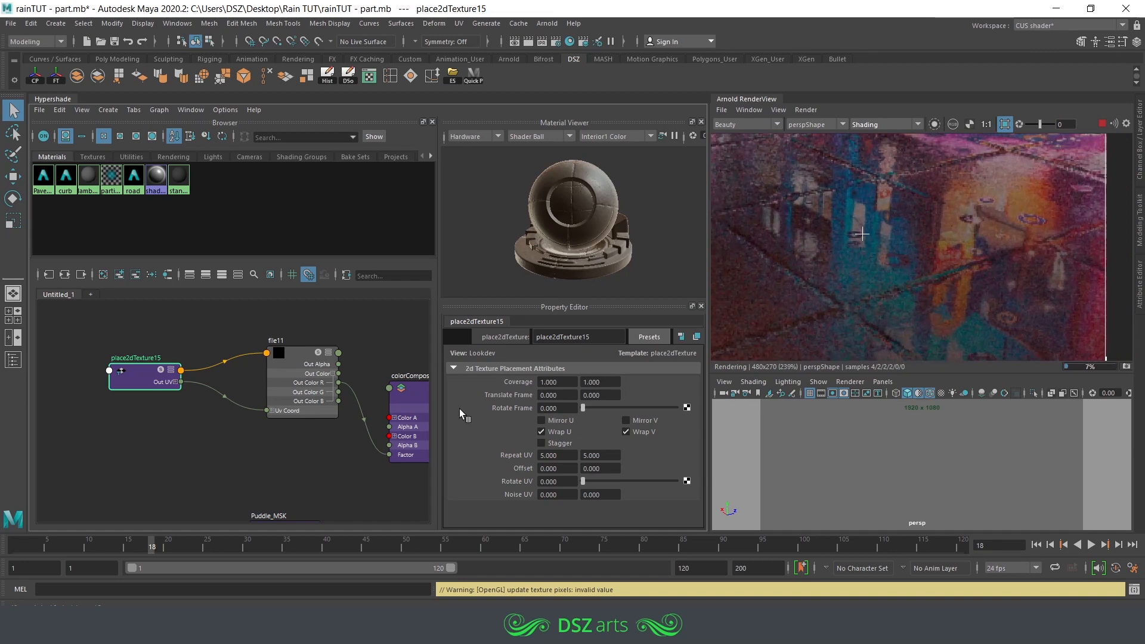
# Darken Color B of the colorComposite4 node slightly below white and show the RGBA_denoise output in the render view.
pyautogui.moveTo(364, 390); pyautogui.dragTo(251, 361, button='middle')
pyautogui.click(322, 399)
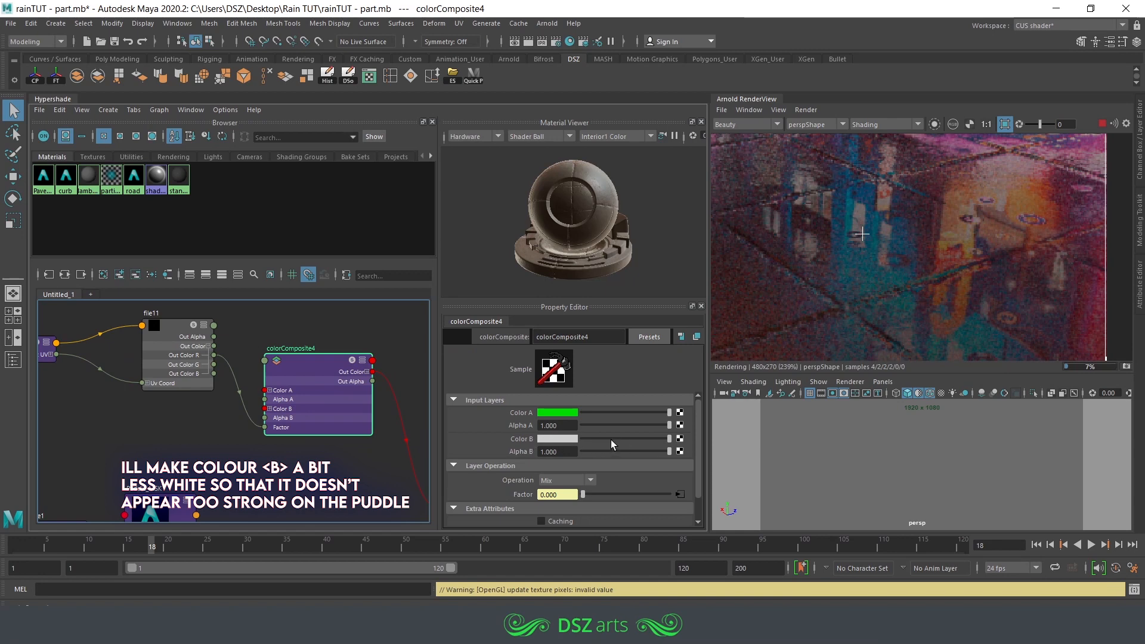
pyautogui.click(186, 385)
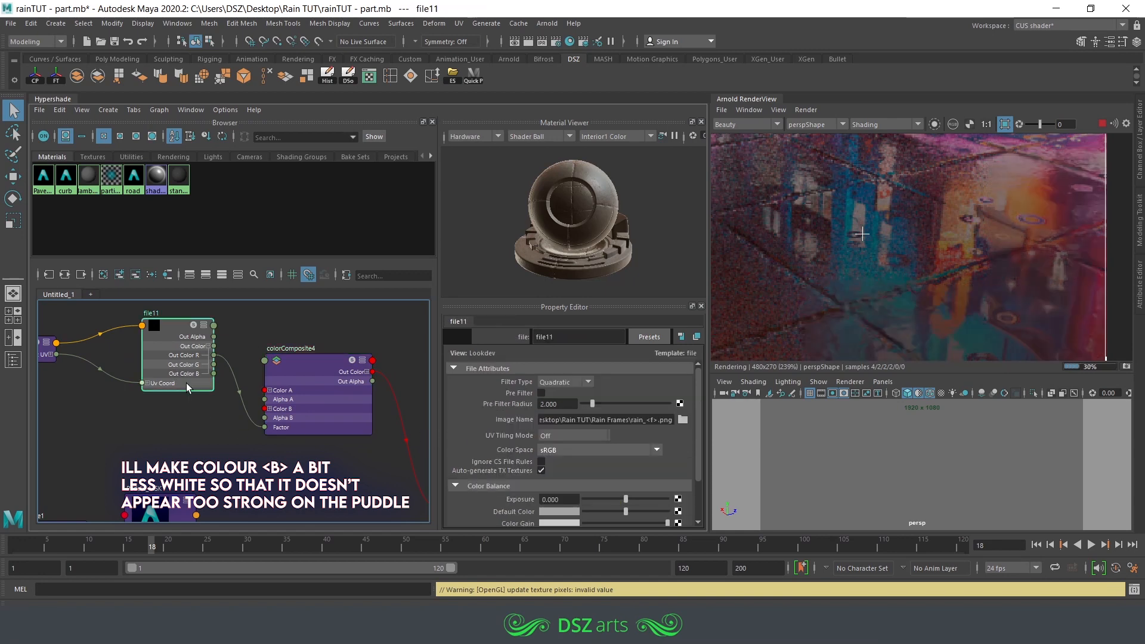
pyautogui.click(401, 405)
pyautogui.moveTo(664, 437); pyautogui.dragTo(649, 438)
pyautogui.click(750, 124)
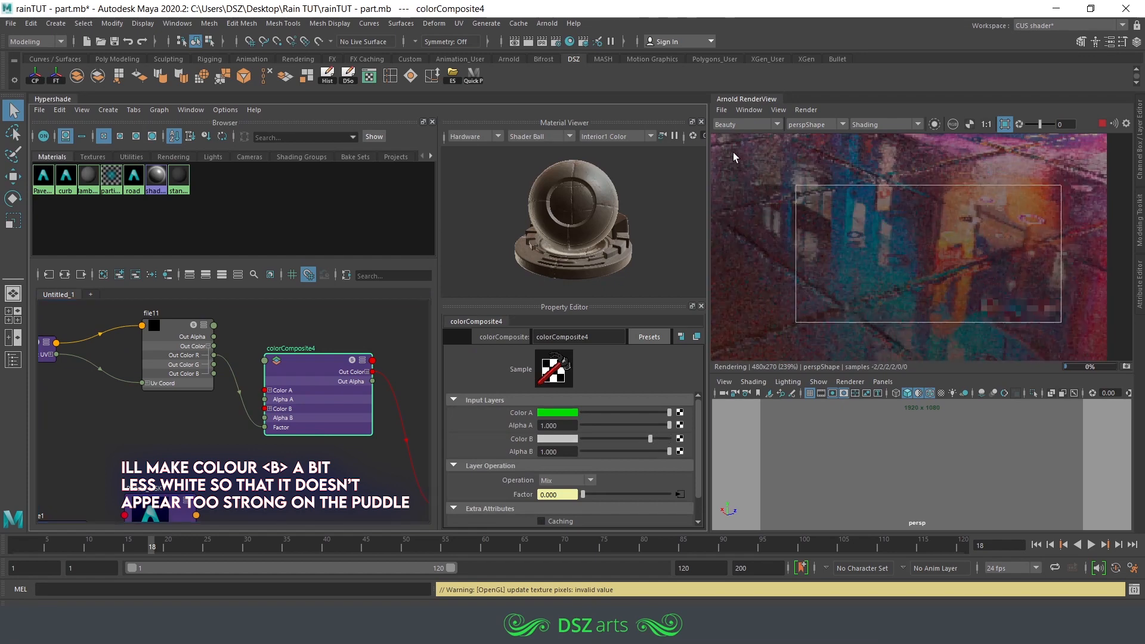
pyautogui.click(737, 141)
pyautogui.moveTo(648, 436)
pyautogui.mouseDown()
pyautogui.moveTo(617, 436)
pyautogui.moveTo(644, 440)
pyautogui.mouseUp()
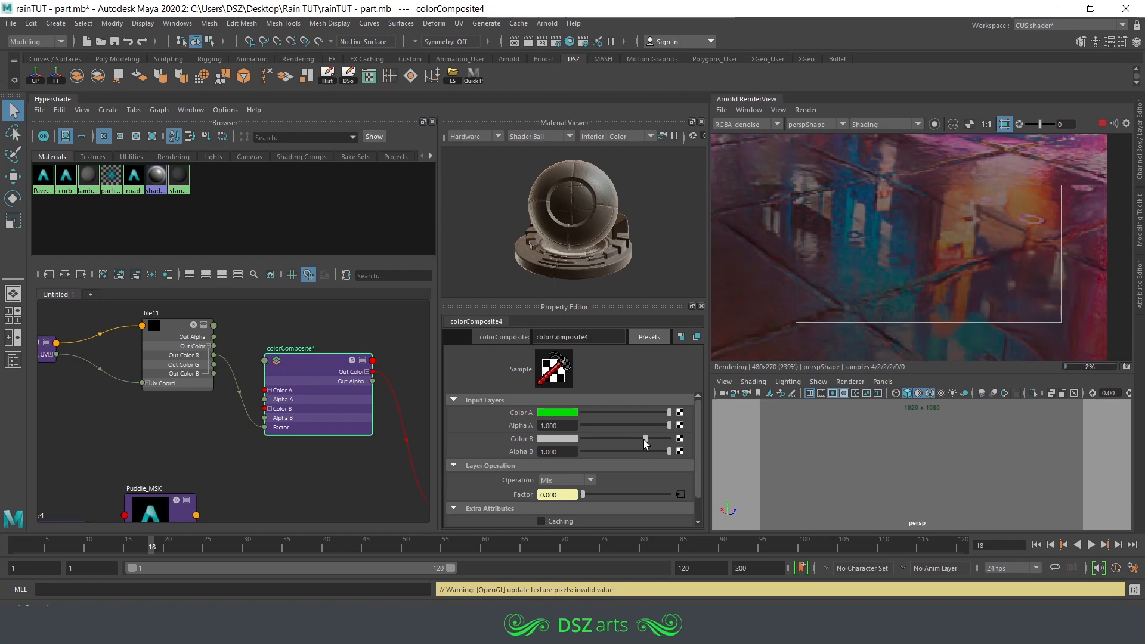
# Render a different region of the pavement with the denoised output and save the scene.
pyautogui.scroll(-5, 933, 249)
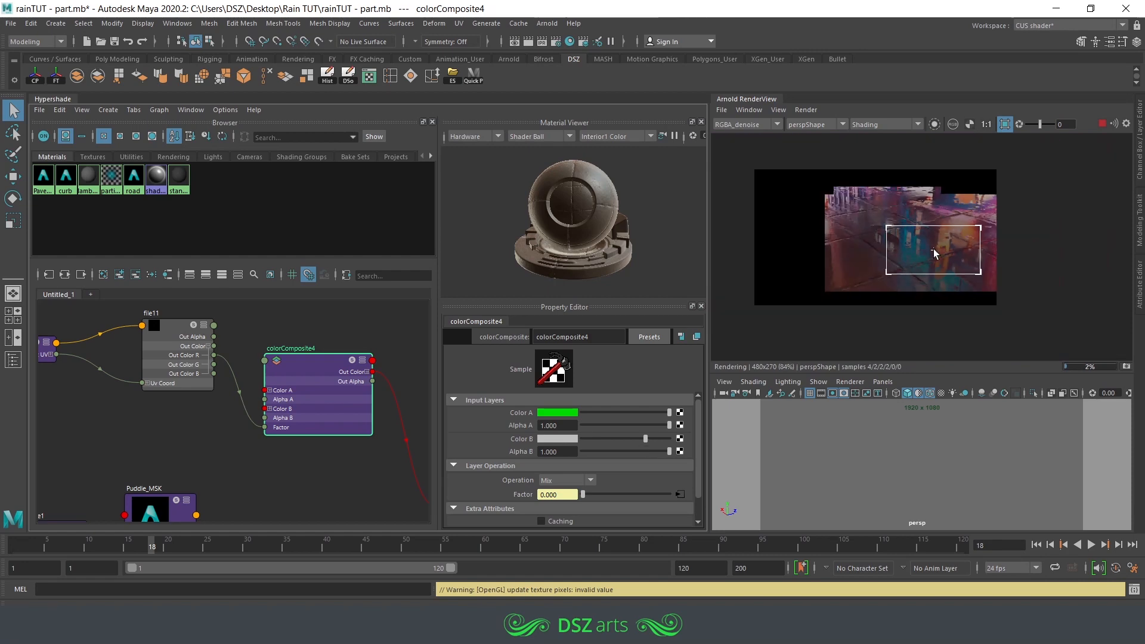
pyautogui.scroll(2, 847, 203)
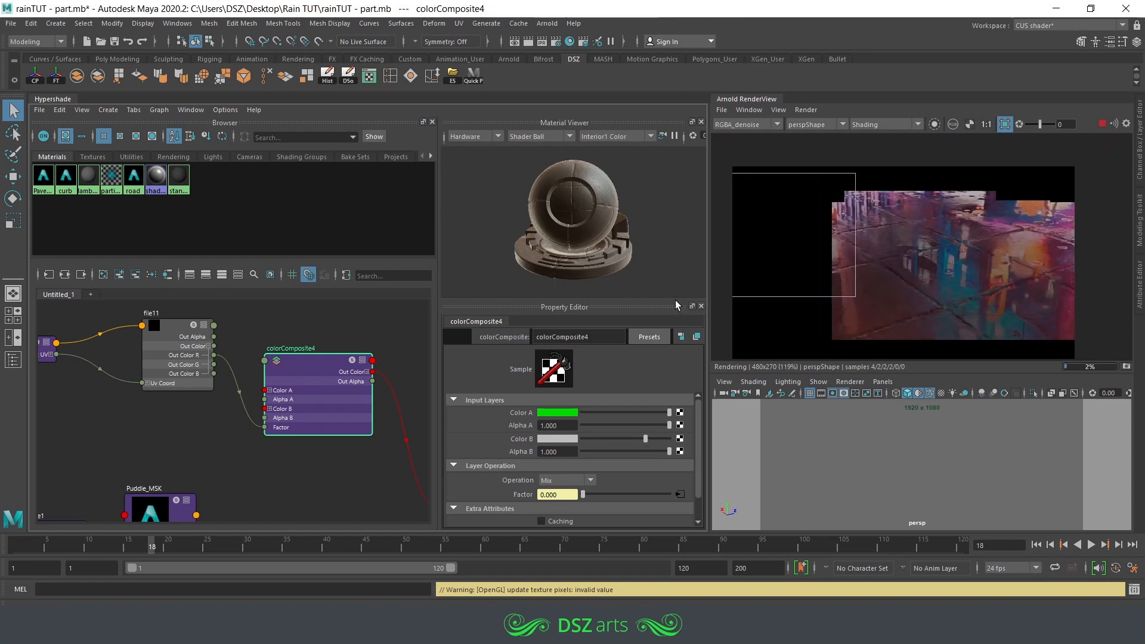
pyautogui.hotkey('ctrl', 's')
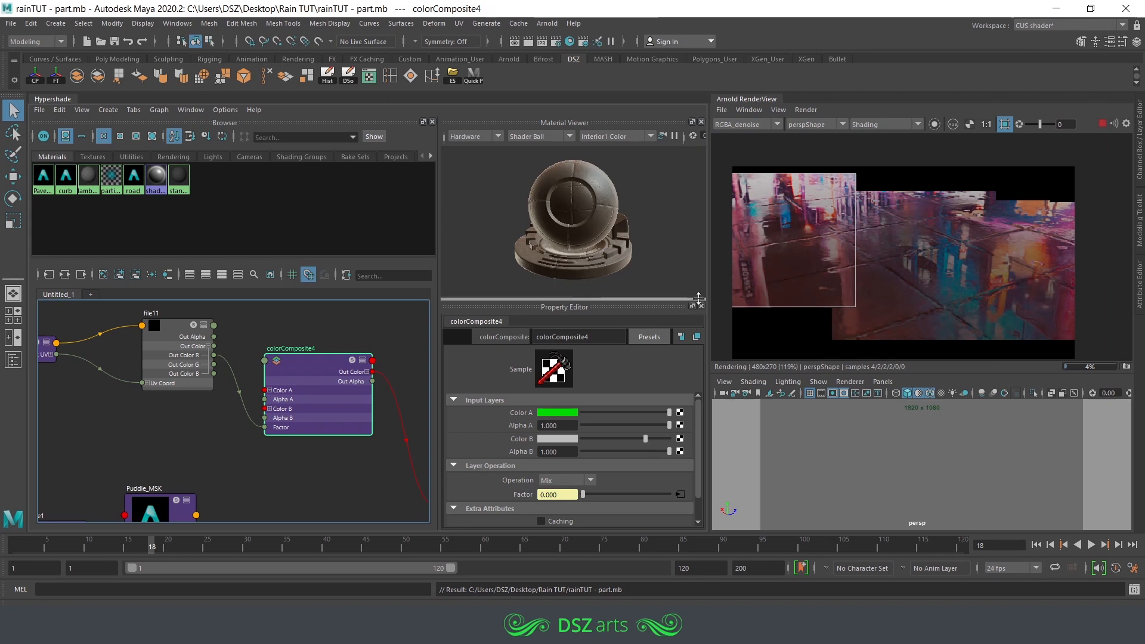
pyautogui.click(830, 438)
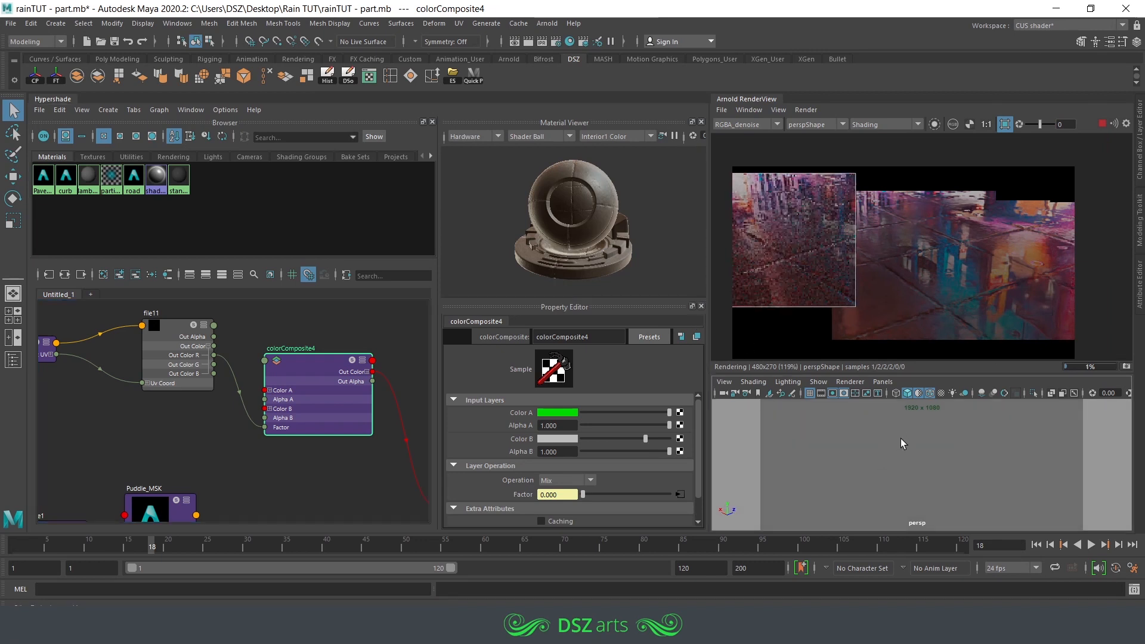
pyautogui.hotkey('ctrl', 's')
# Reframe the perspective camera over the wet pavement, check the denoised render, and save the scene.
pyautogui.moveTo(782, 241); pyautogui.dragTo(840, 281, button='middle')
pyautogui.scroll(2, 792, 271)
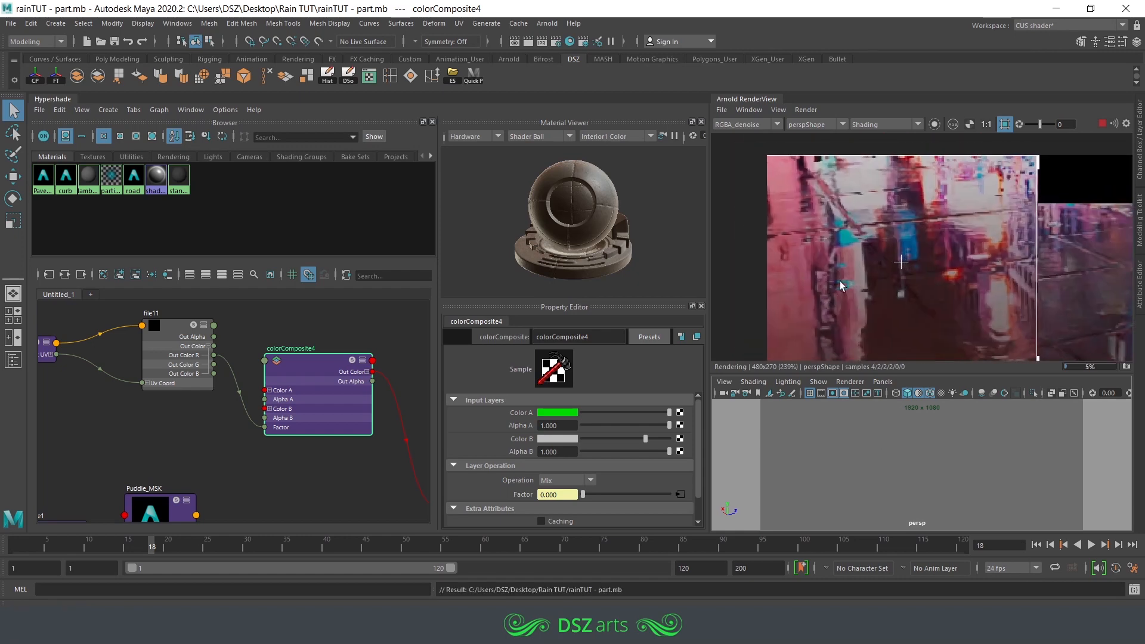
pyautogui.scroll(-3, 924, 450)
pyautogui.moveTo(924, 450)
pyautogui.keyDown('alt'); pyautogui.mouseDown()
pyautogui.moveTo(974, 448)
pyautogui.moveTo(921, 445)
pyautogui.mouseUp(); pyautogui.keyUp('alt')
pyautogui.keyDown('alt'); pyautogui.moveTo(921, 445); pyautogui.dragTo(982, 434, button='right'); pyautogui.keyUp('alt')
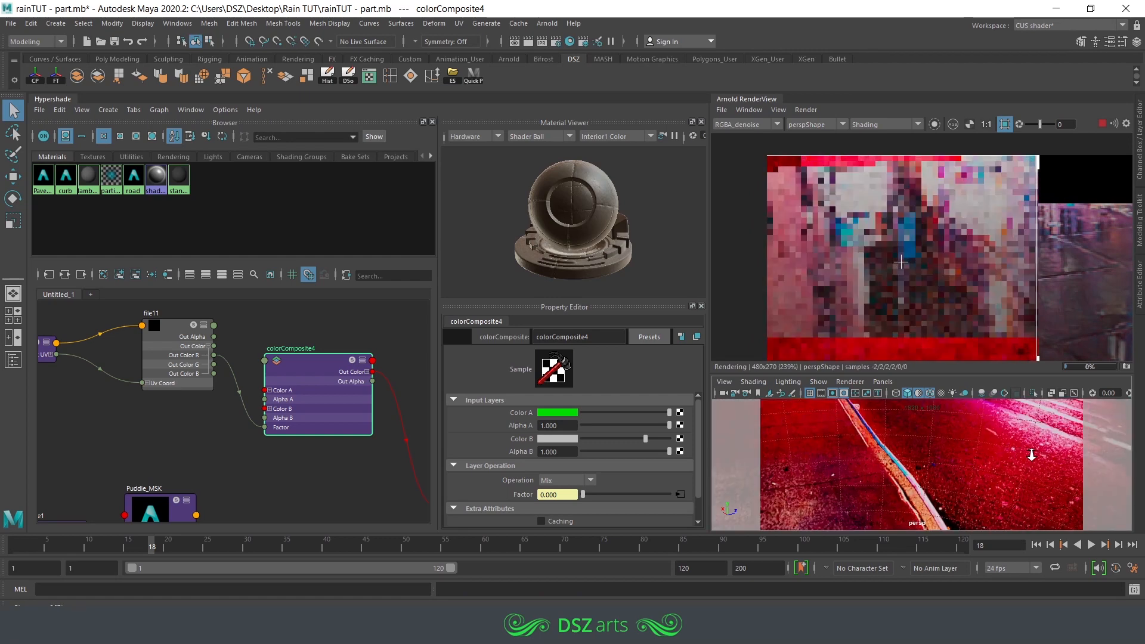
pyautogui.keyDown('alt'); pyautogui.moveTo(982, 433); pyautogui.dragTo(971, 455, button='middle'); pyautogui.keyUp('alt')
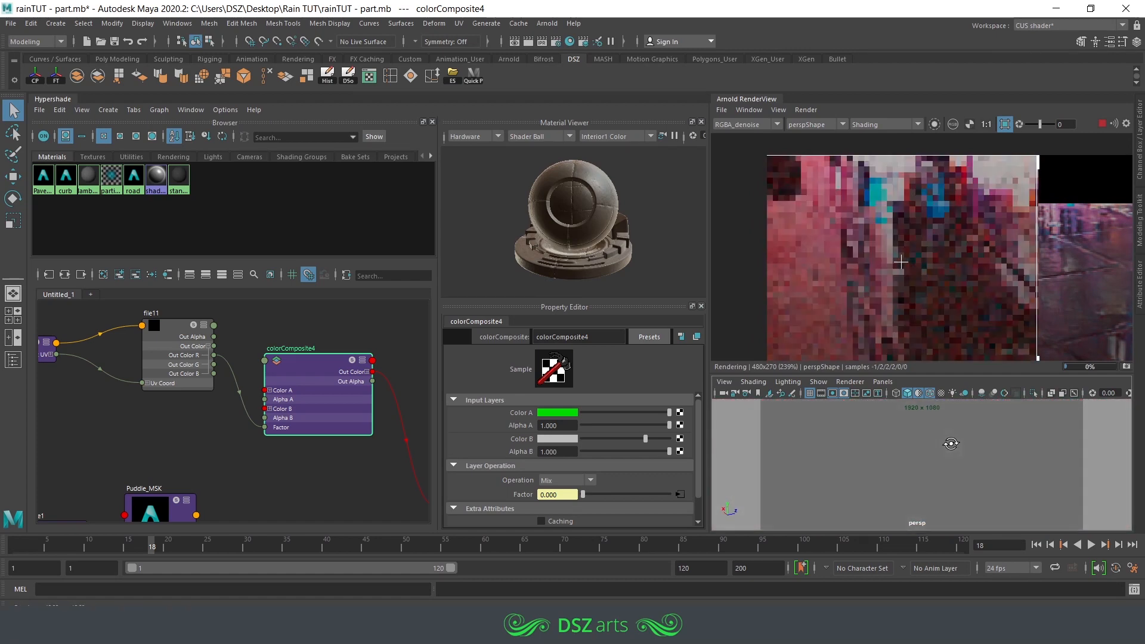
pyautogui.scroll(-5, 955, 292)
pyautogui.scroll(3, 987, 280)
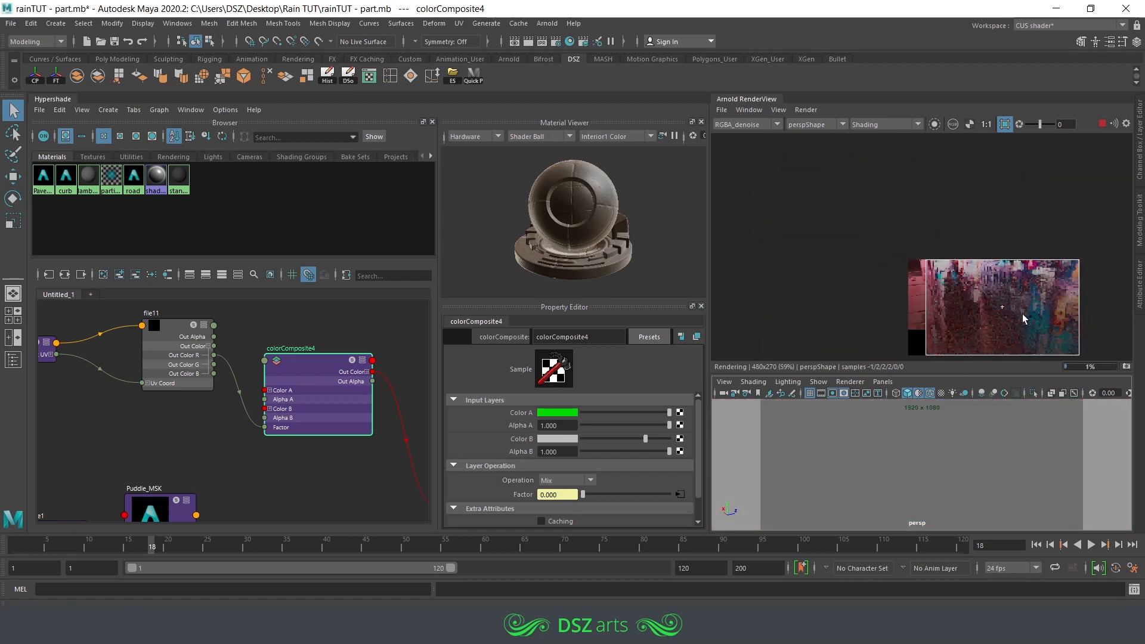
pyautogui.moveTo(1051, 288); pyautogui.dragTo(925, 269, button='middle')
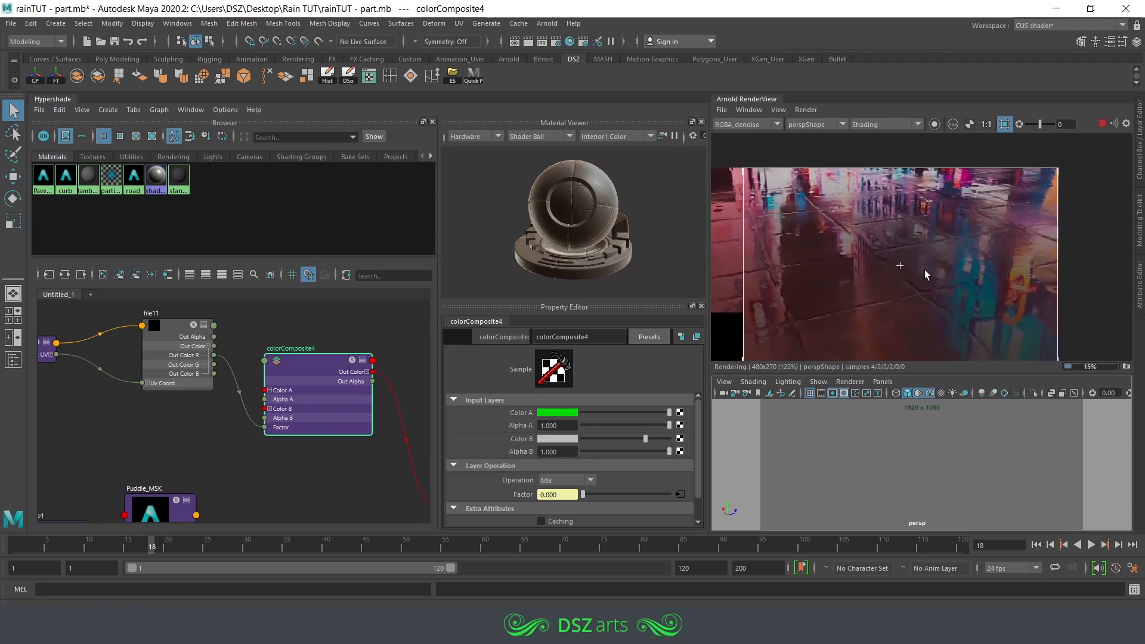
pyautogui.hotkey('ctrl', 's')
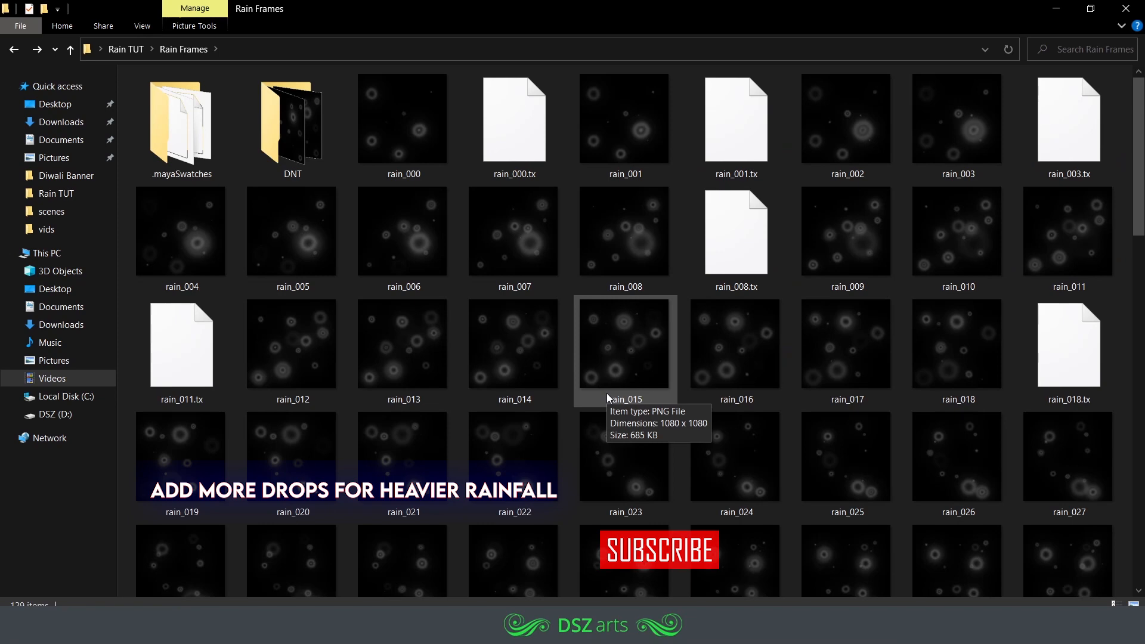
# Look through the rendered rain PNG frames in the Rain Frames folder, and return to the shader network in Maya.
pyautogui.scroll(-5, 618, 353)
pyautogui.click(642, 238)
pyautogui.click(522, 225)
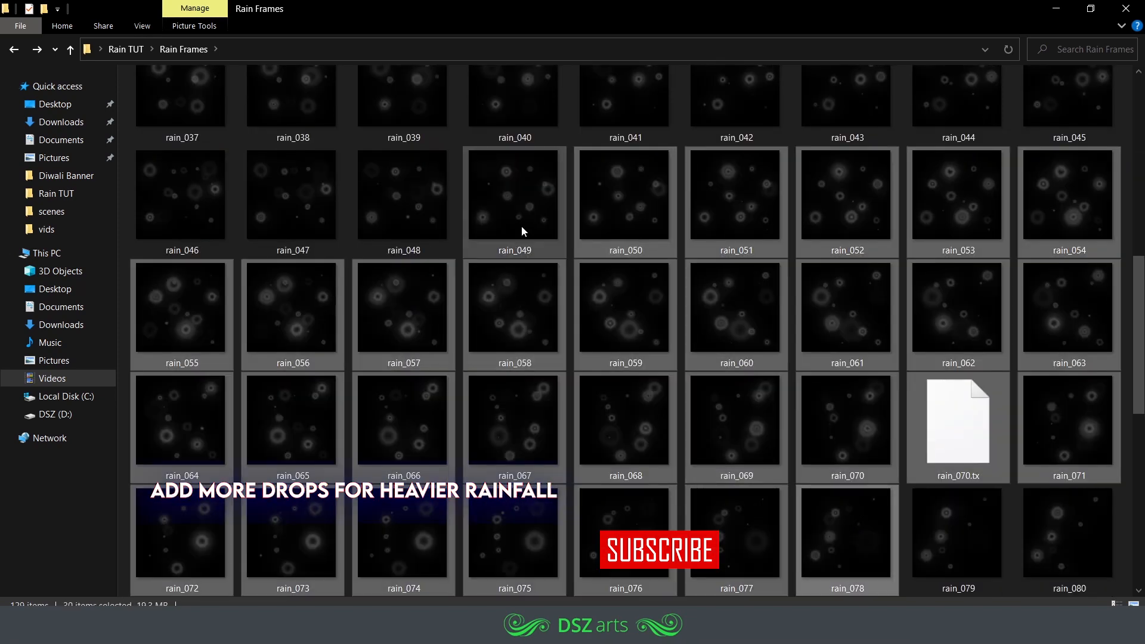
pyautogui.moveTo(453, 599)
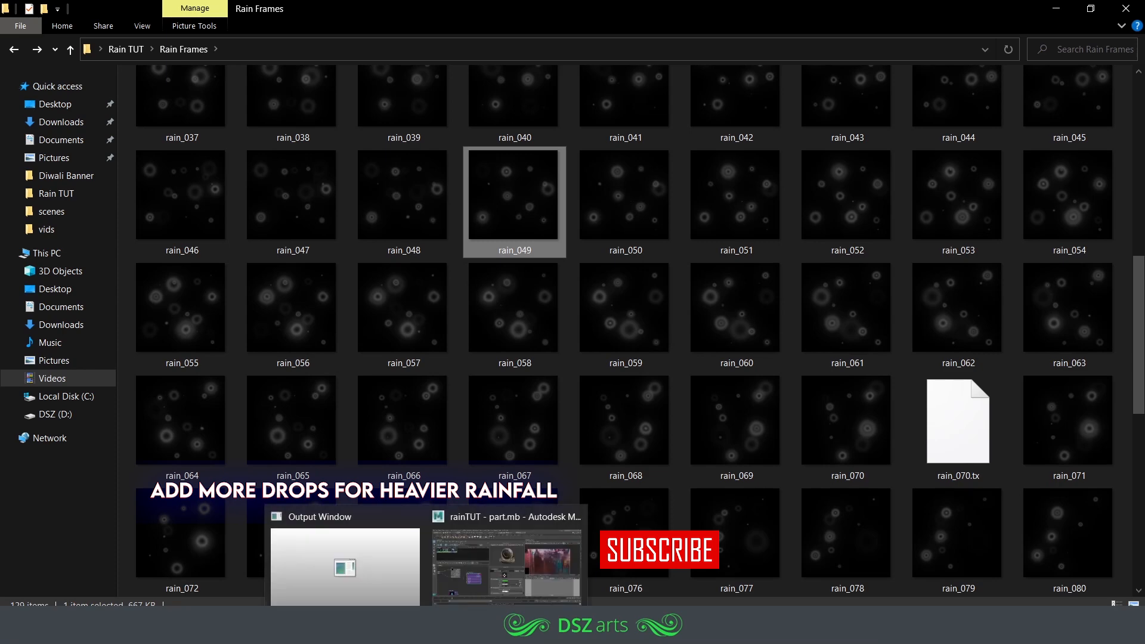
pyautogui.click(510, 581)
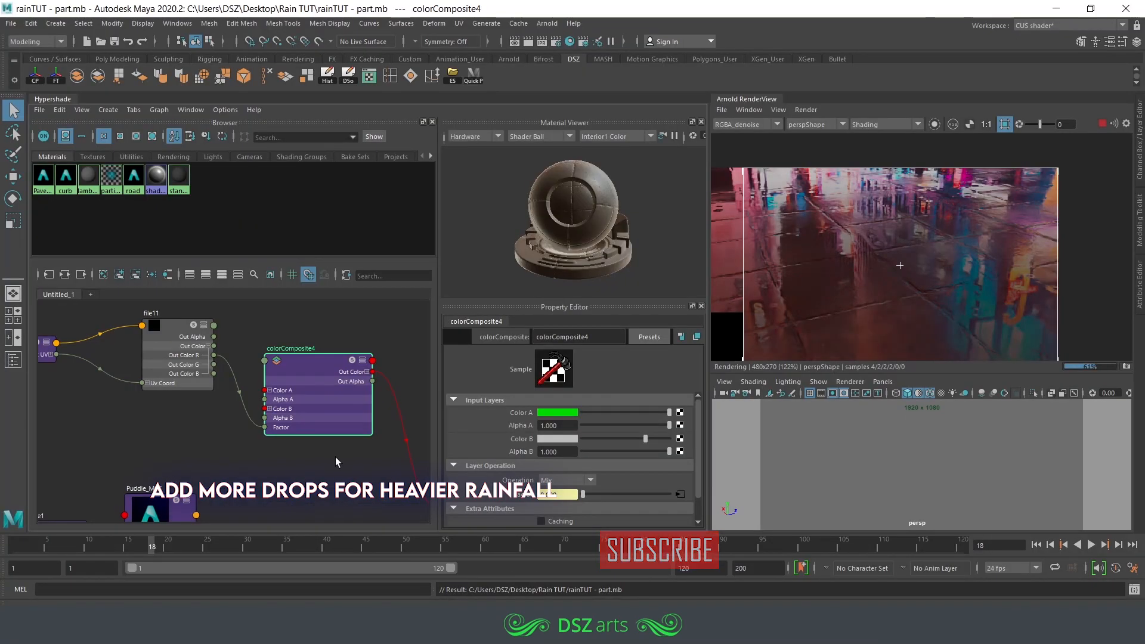
pyautogui.scroll(-3, 328, 466)
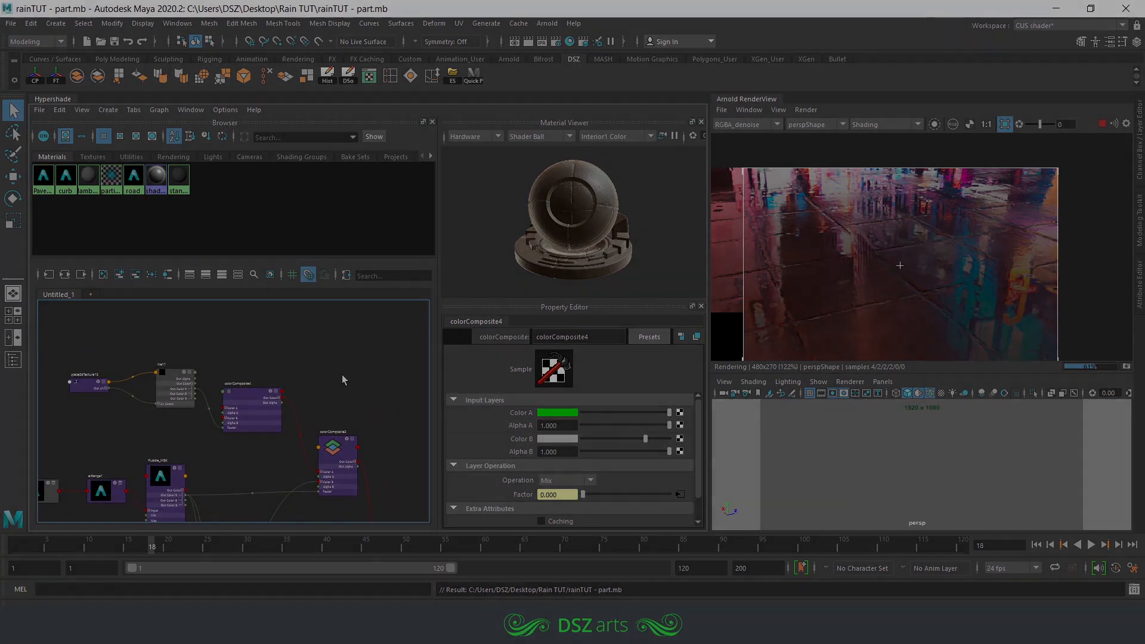